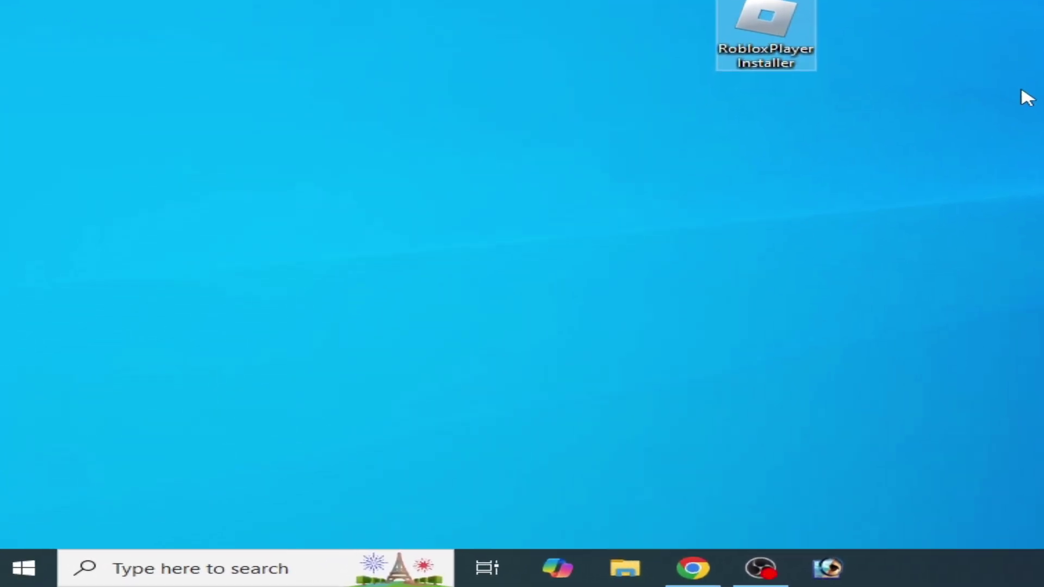
# Step: Run %temp% from the Run dialog, replacing the old gpedit.msc entry
pyautogui.click(231, 568)
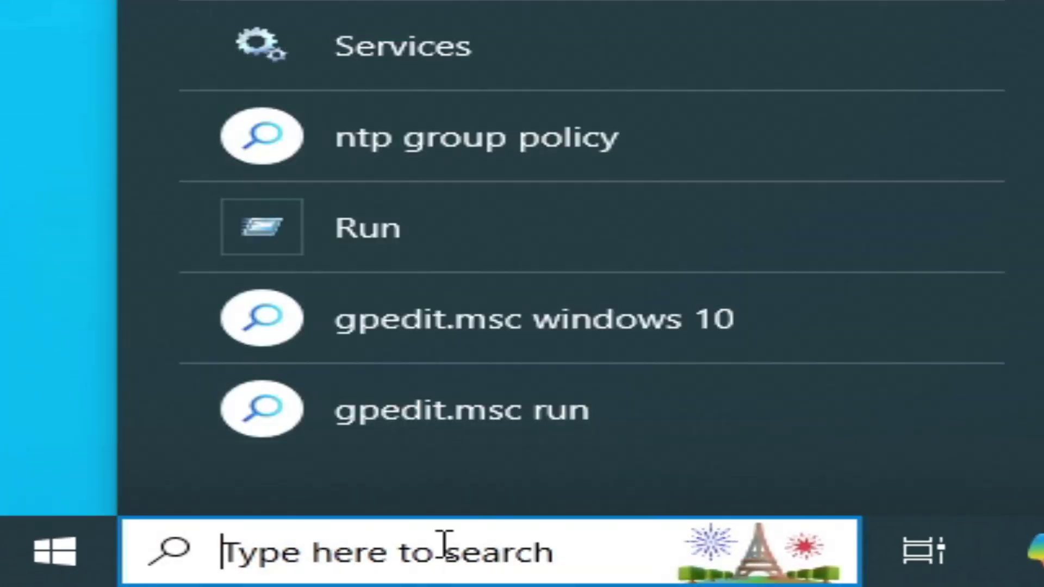
pyautogui.write('run')
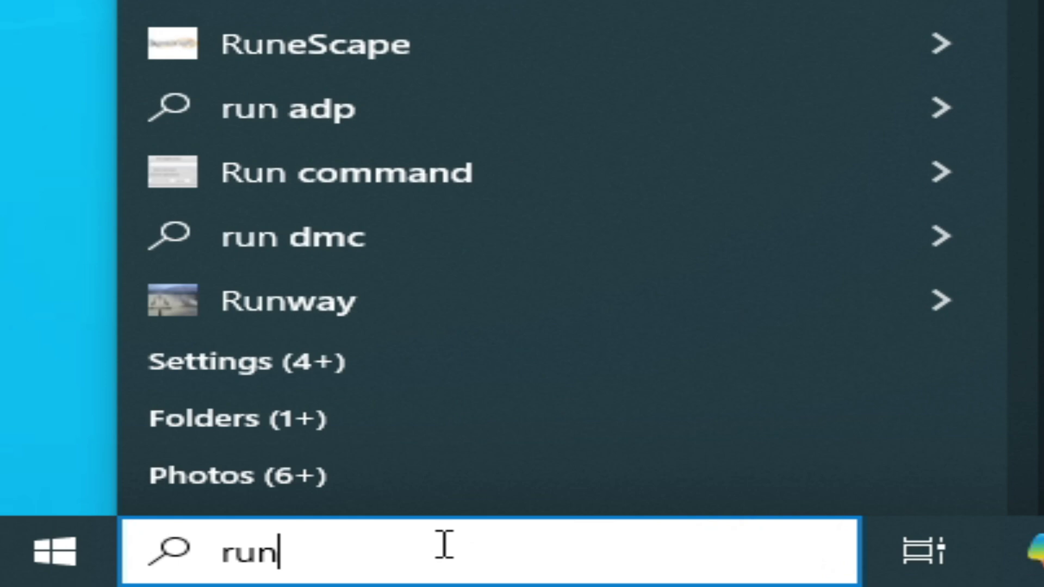
pyautogui.press('Return')
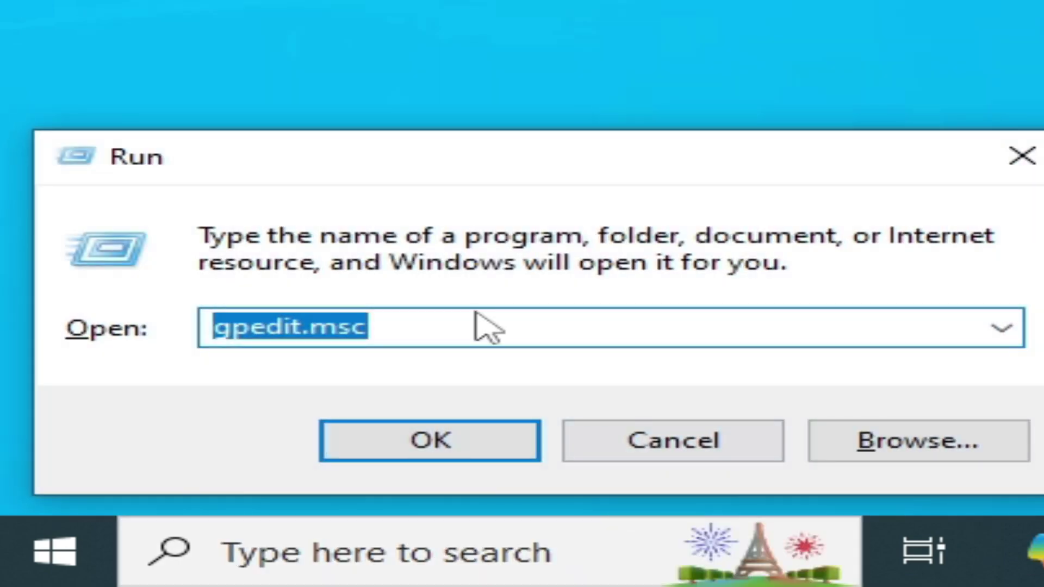
pyautogui.click(473, 340)
pyautogui.press('BackSpace')
pyautogui.press('BackSpace')
pyautogui.press('BackSpace')
pyautogui.press('BackSpace')
pyautogui.press('BackSpace')
pyautogui.press('BackSpace')
pyautogui.press('BackSpace')
pyautogui.press('BackSpace')
pyautogui.press('BackSpace')
pyautogui.press('BackSpace')
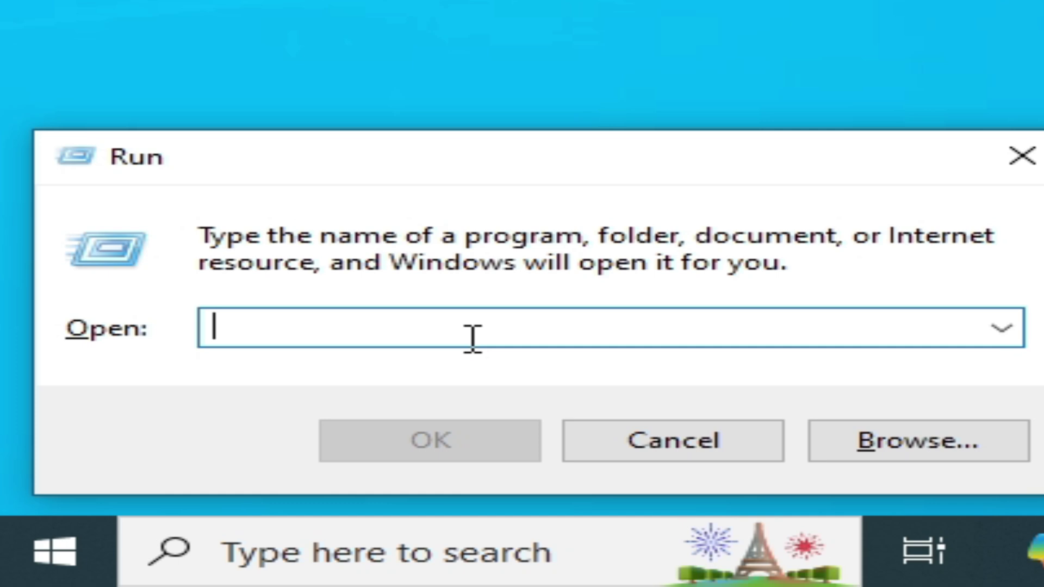
pyautogui.write('%temp%')
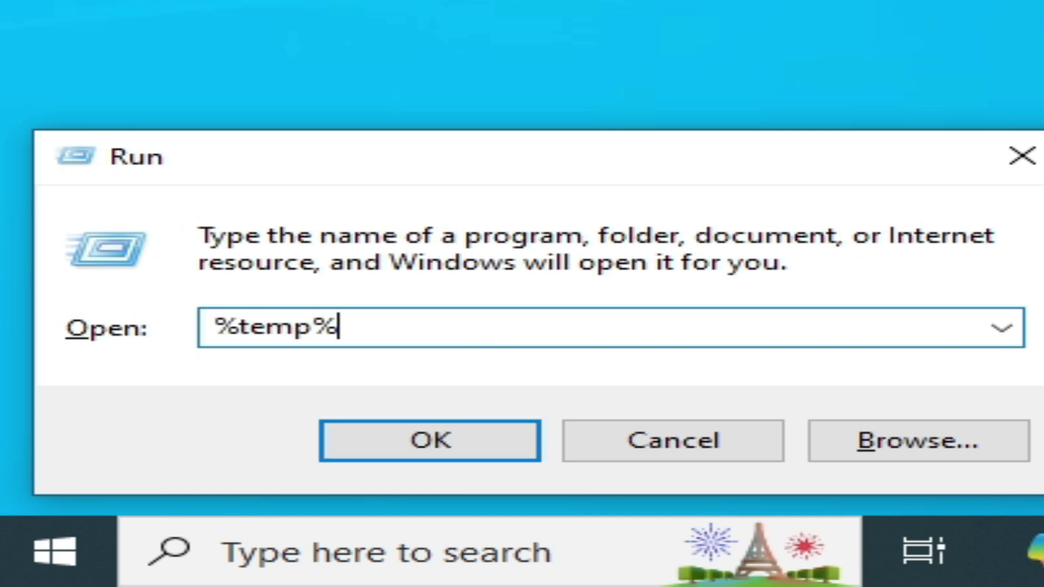
pyautogui.press('Return')
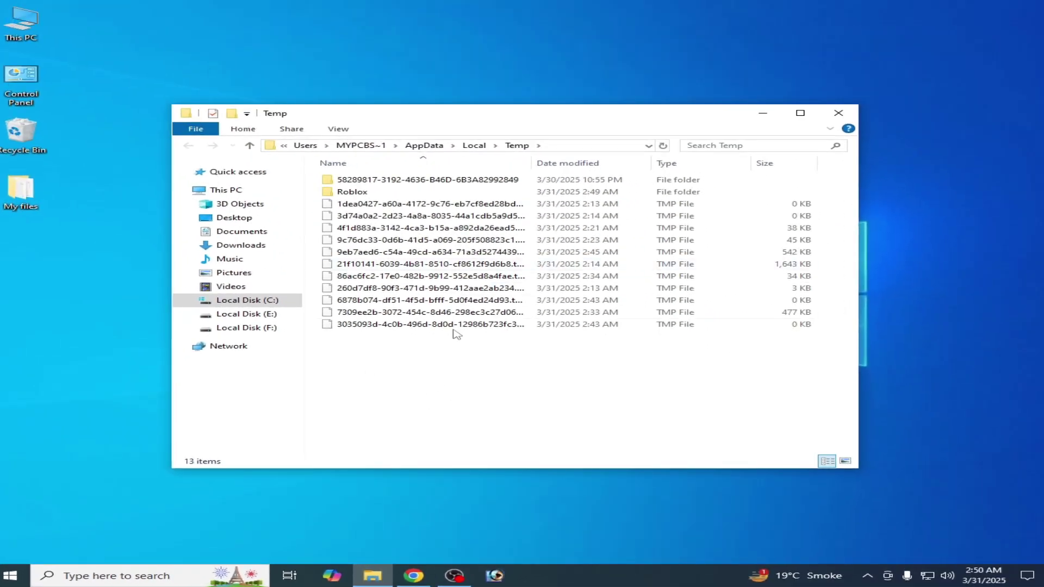
# Step: Delete all removable items in the Temp folder, then close File Explorer
pyautogui.moveTo(348, 368); pyautogui.dragTo(439, 180)
pyautogui.rightClick(439, 183)
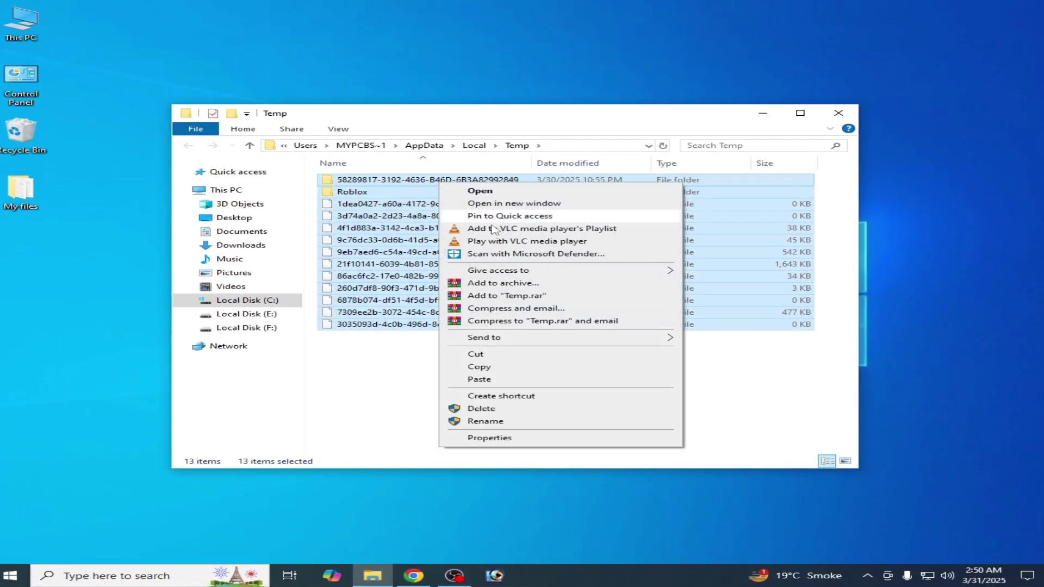
pyautogui.click(478, 409)
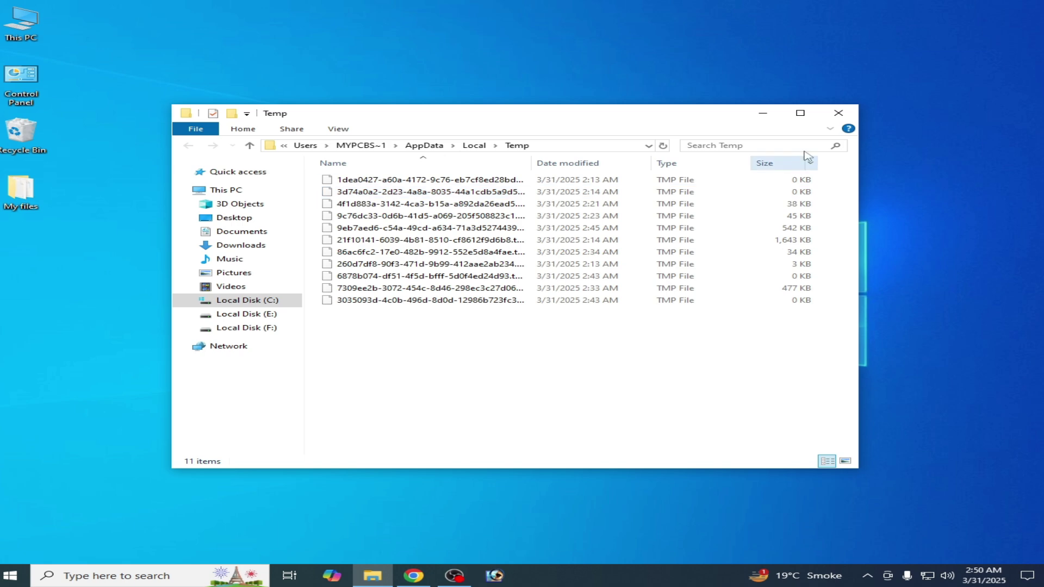
pyautogui.click(838, 112)
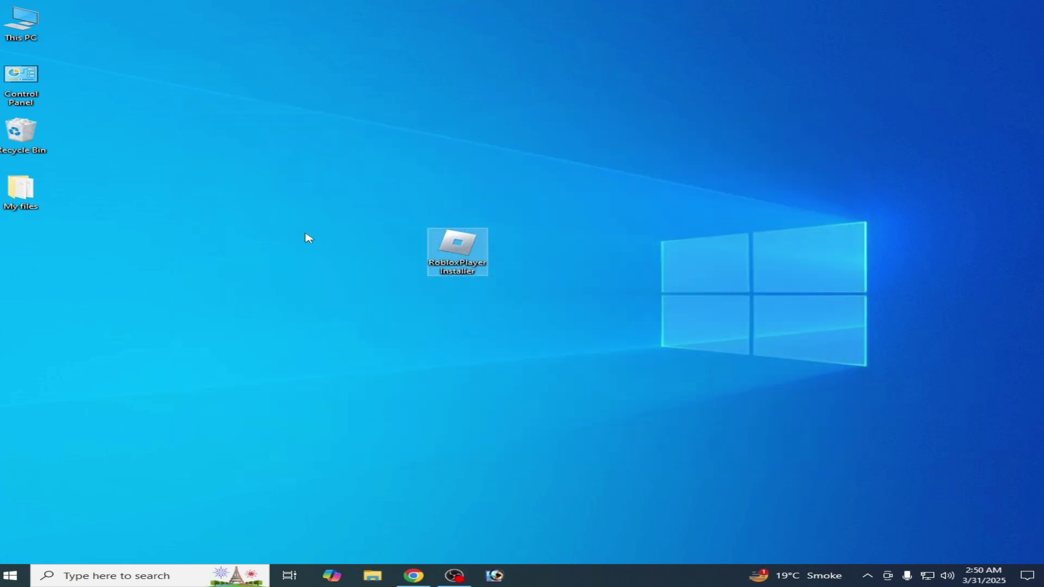
# Step: Navigate from This PC to C:\Windows\SoftwareDistribution\Download
pyautogui.press('r')
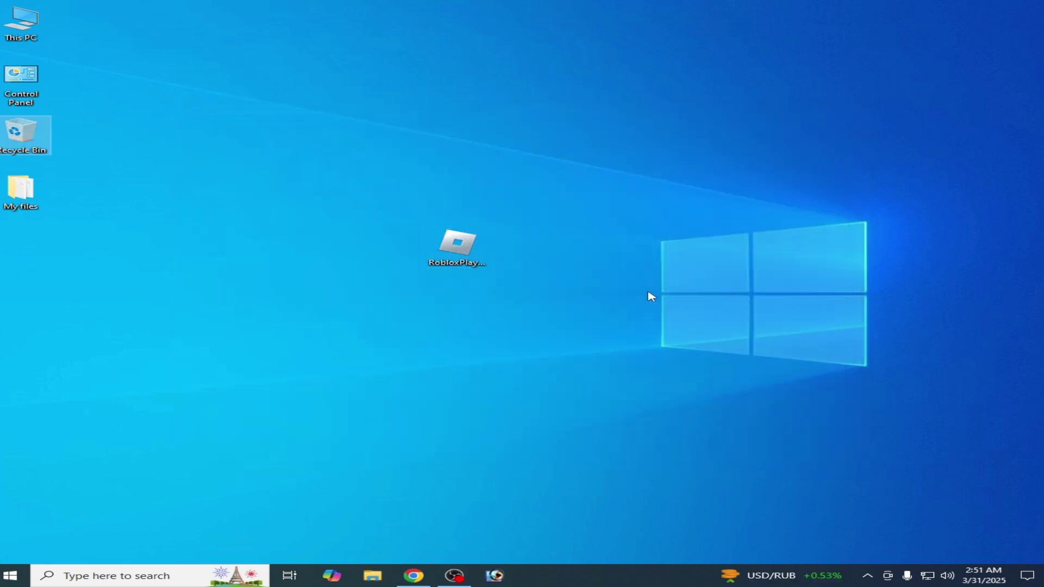
pyautogui.doubleClick(21, 23)
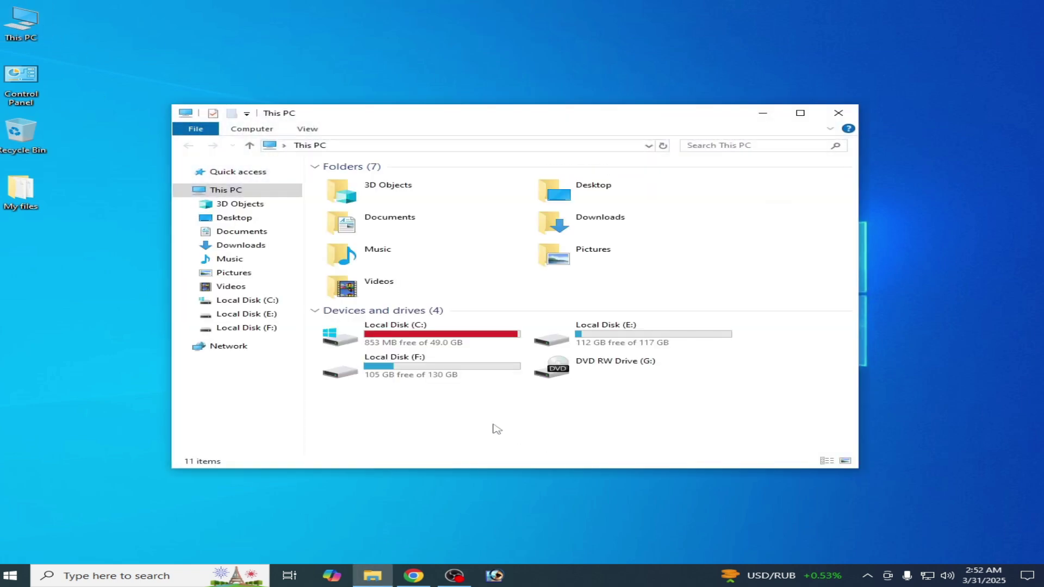
pyautogui.doubleClick(408, 340)
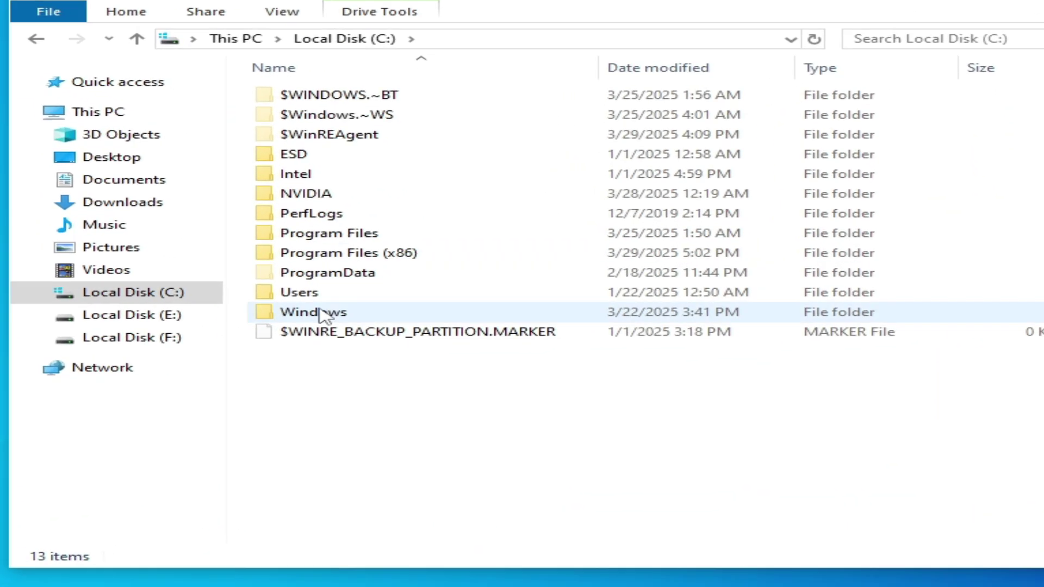
pyautogui.doubleClick(324, 312)
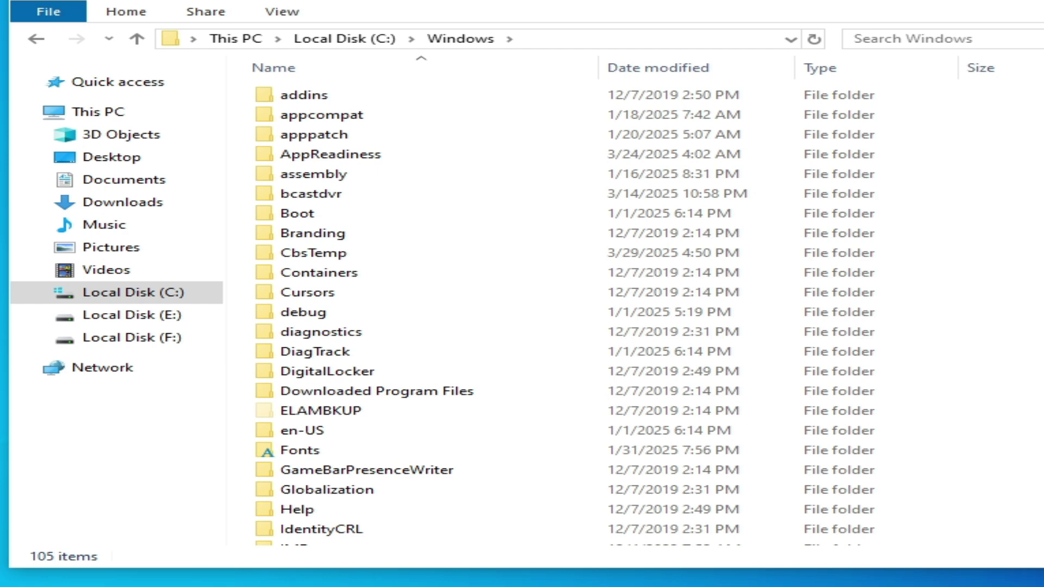
pyautogui.scroll(-6, 815, 272)
pyautogui.scroll(-8, 441, 445)
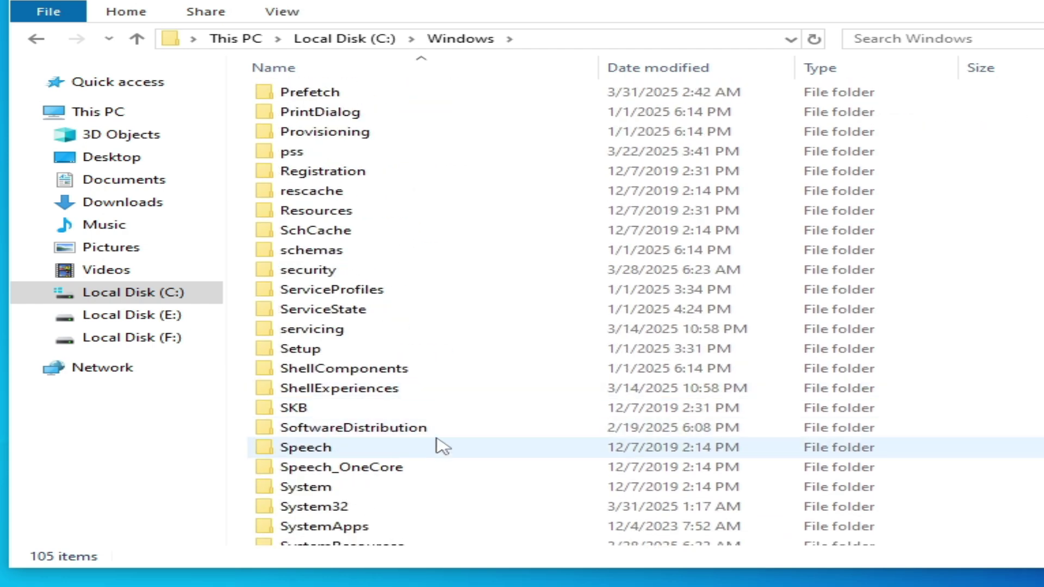
pyautogui.doubleClick(335, 431)
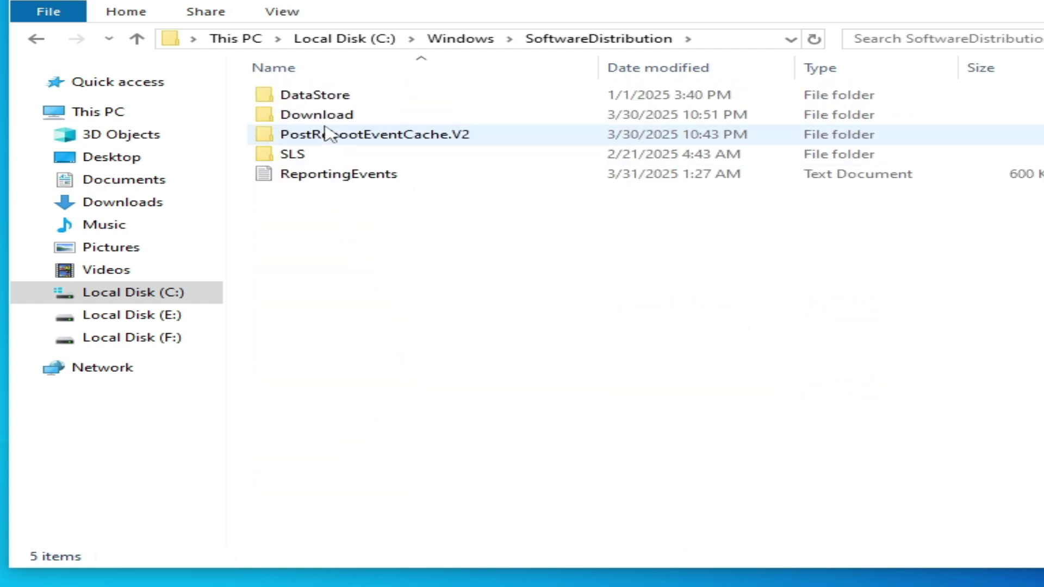
pyautogui.doubleClick(321, 115)
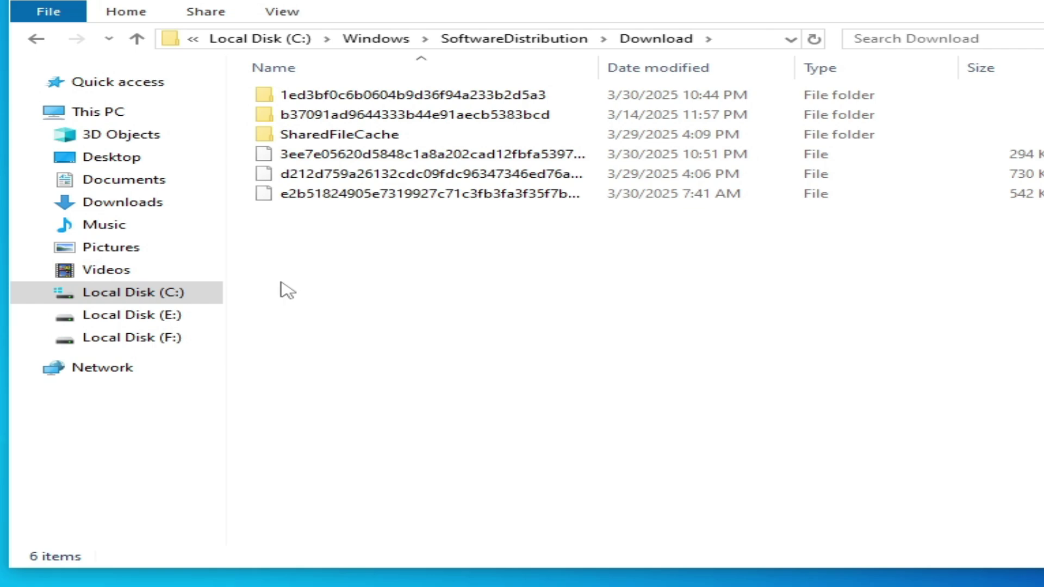
# Step: Delete the six items in Download and open the Recycle Bin
pyautogui.moveTo(277, 276); pyautogui.dragTo(401, 97)
pyautogui.rightClick(403, 98)
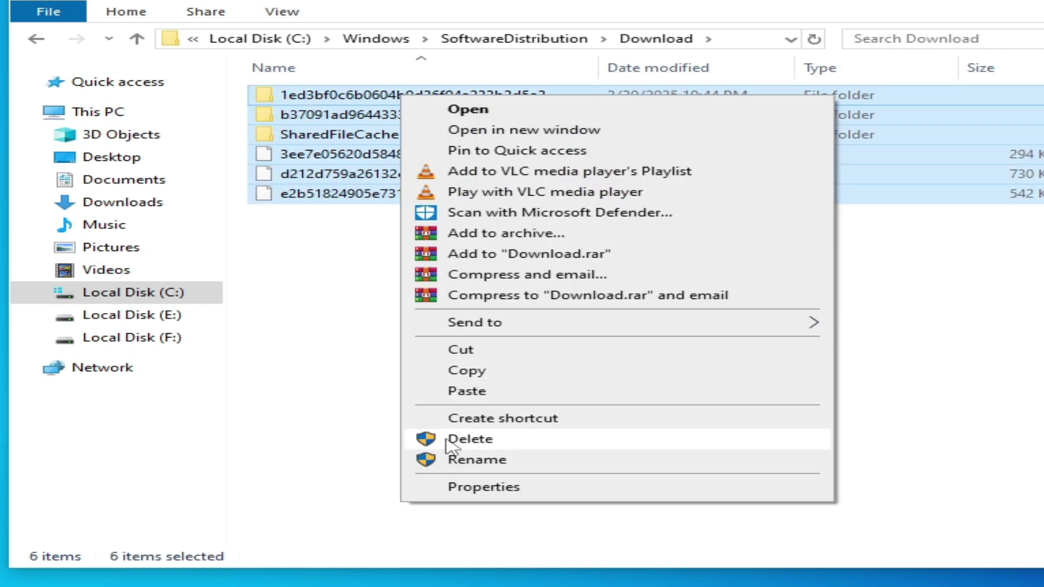
pyautogui.click(468, 439)
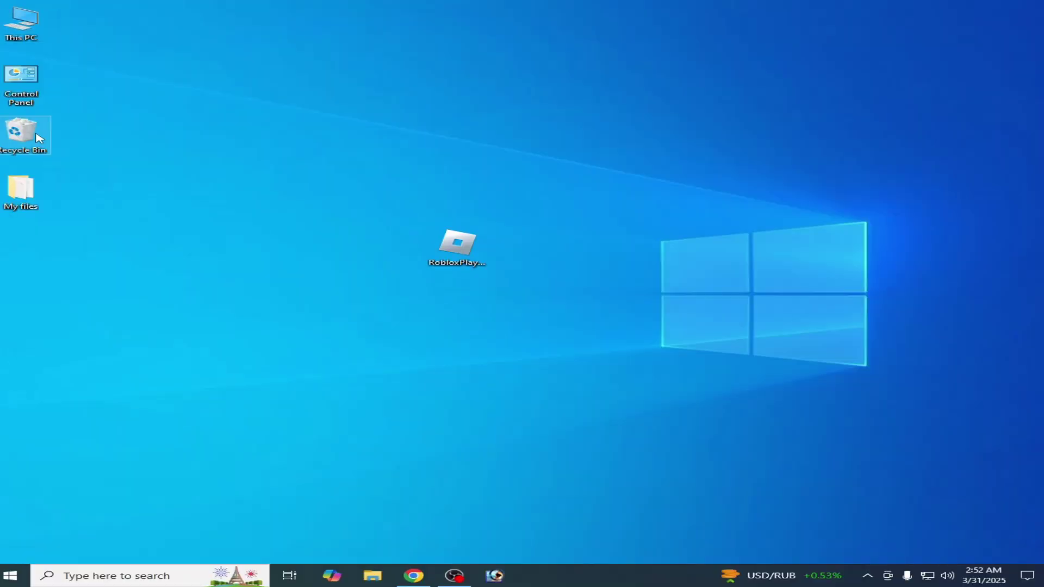
pyautogui.doubleClick(21, 131)
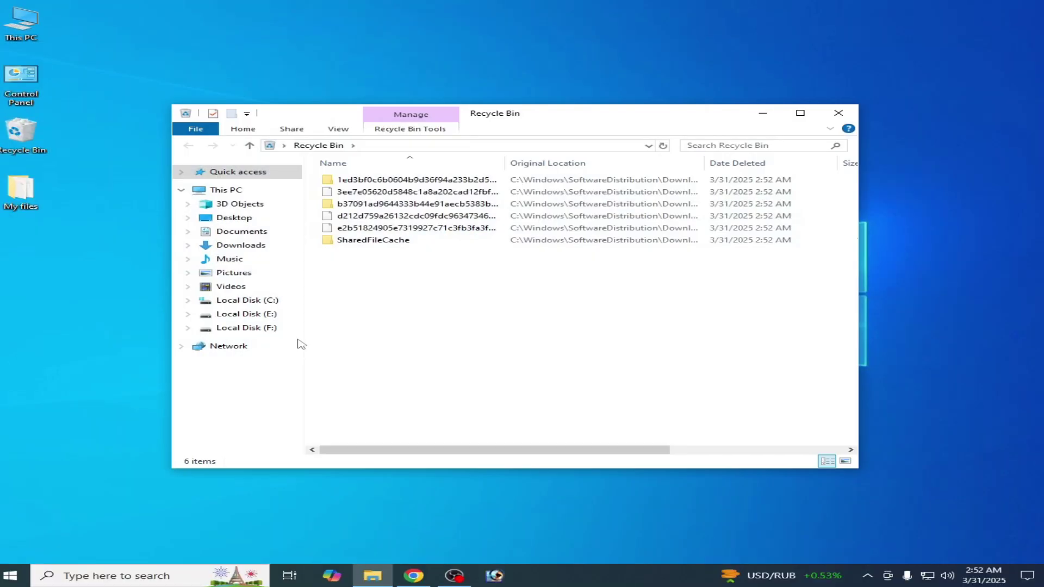
# Step: Permanently delete the six Recycle Bin items, then briefly check drive space in This PC
pyautogui.moveTo(353, 283); pyautogui.dragTo(436, 175)
pyautogui.rightClick(427, 177)
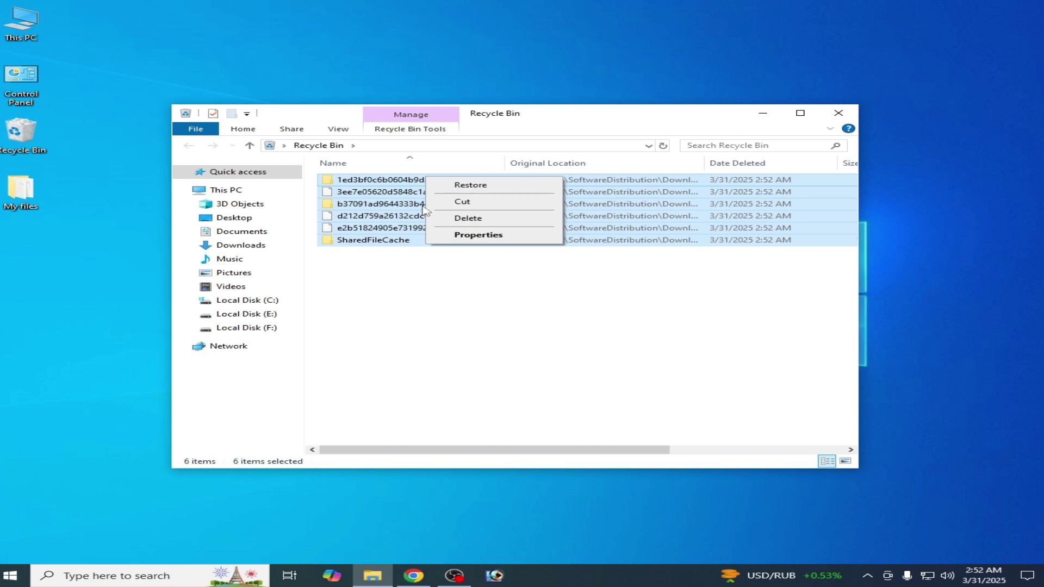
pyautogui.click(454, 218)
pyautogui.click(582, 298)
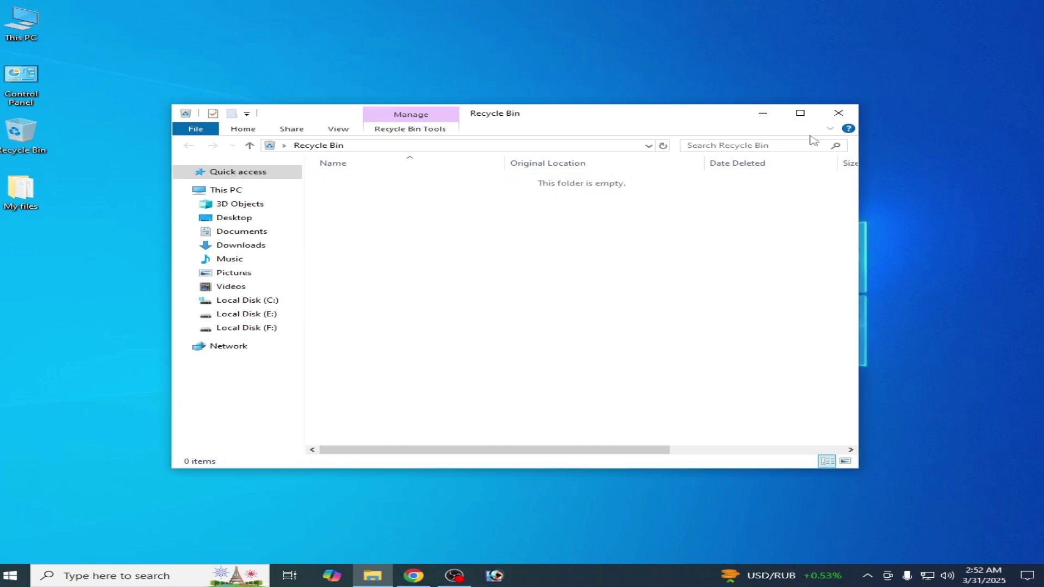
pyautogui.click(838, 113)
pyautogui.doubleClick(21, 22)
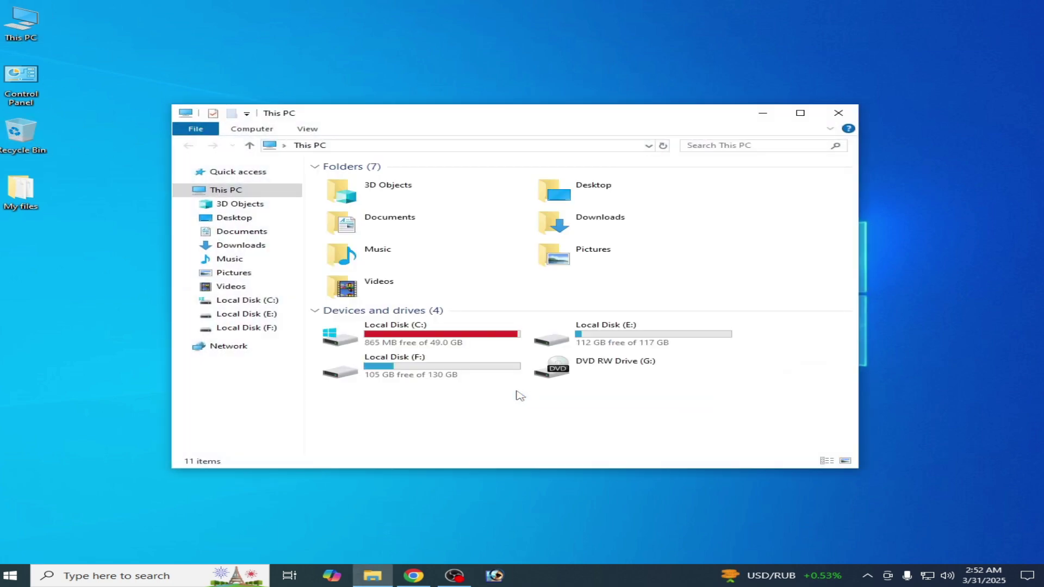
pyautogui.click(839, 113)
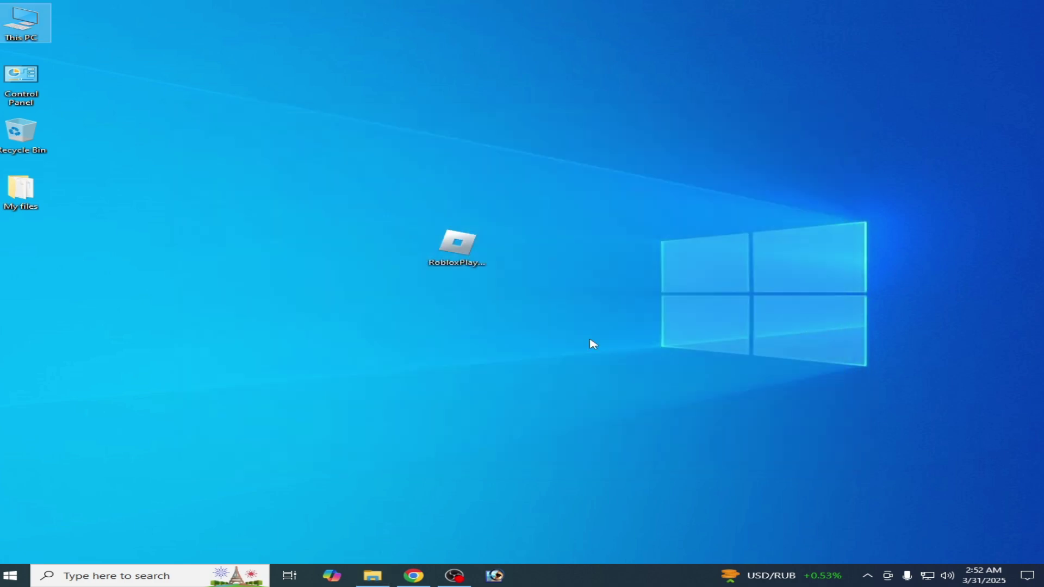
# Step: Dismiss the RobloxPlayer Installer menu and open This PC to check free space on C:, E: and F:
pyautogui.rightClick(462, 250)
pyautogui.click(585, 213)
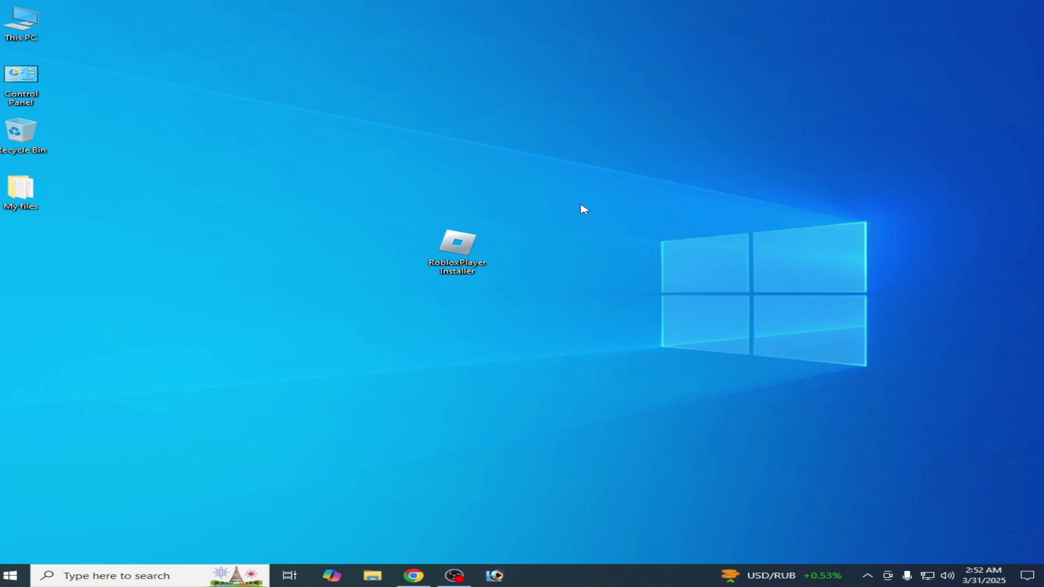
pyautogui.doubleClick(30, 27)
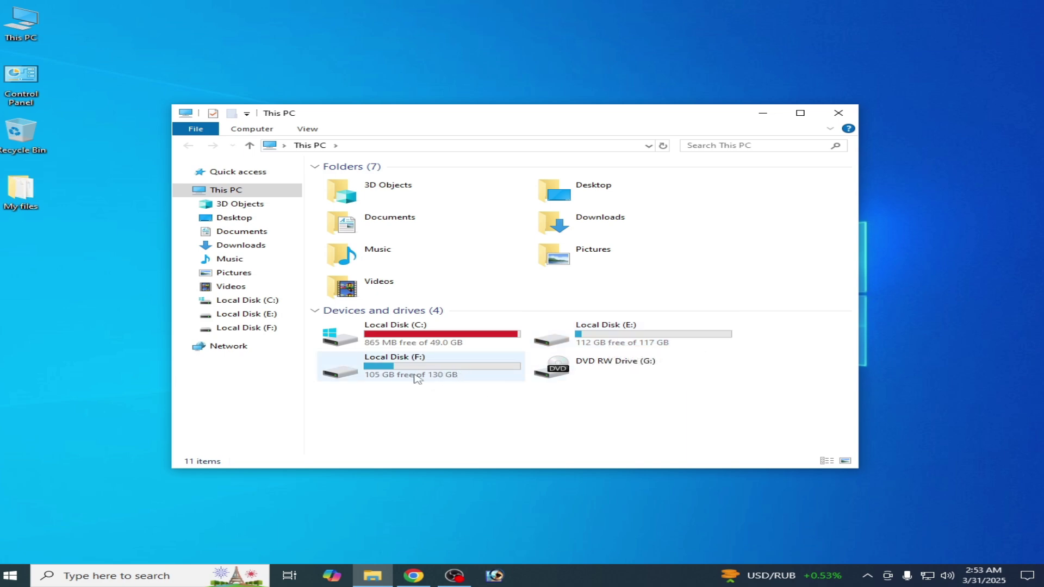
# Step: Open Local Disk (E:) and cut its New folder
pyautogui.doubleClick(602, 338)
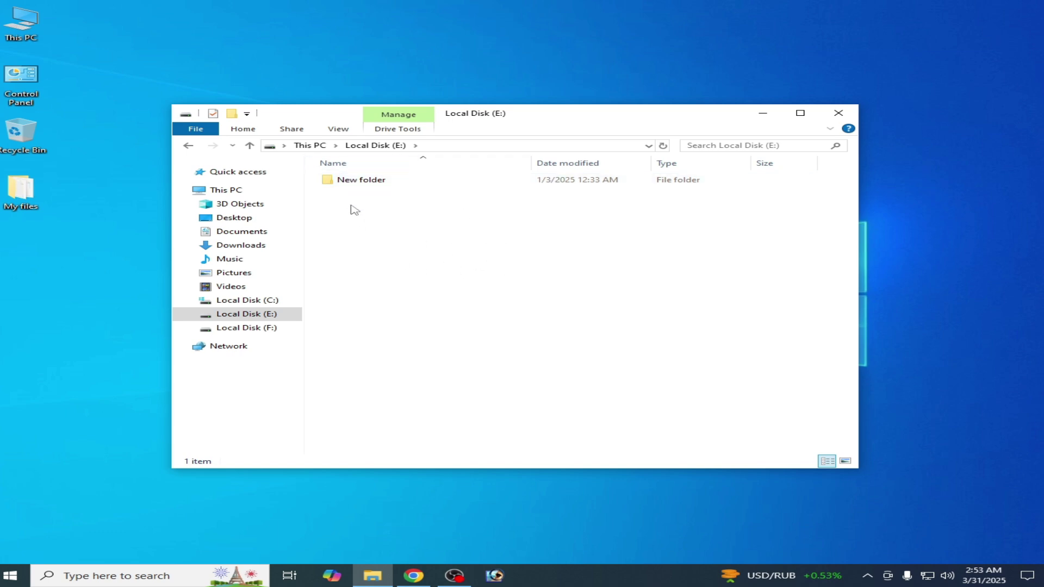
pyautogui.click(360, 185)
pyautogui.rightClick(361, 185)
pyautogui.click(339, 257)
pyautogui.click(352, 324)
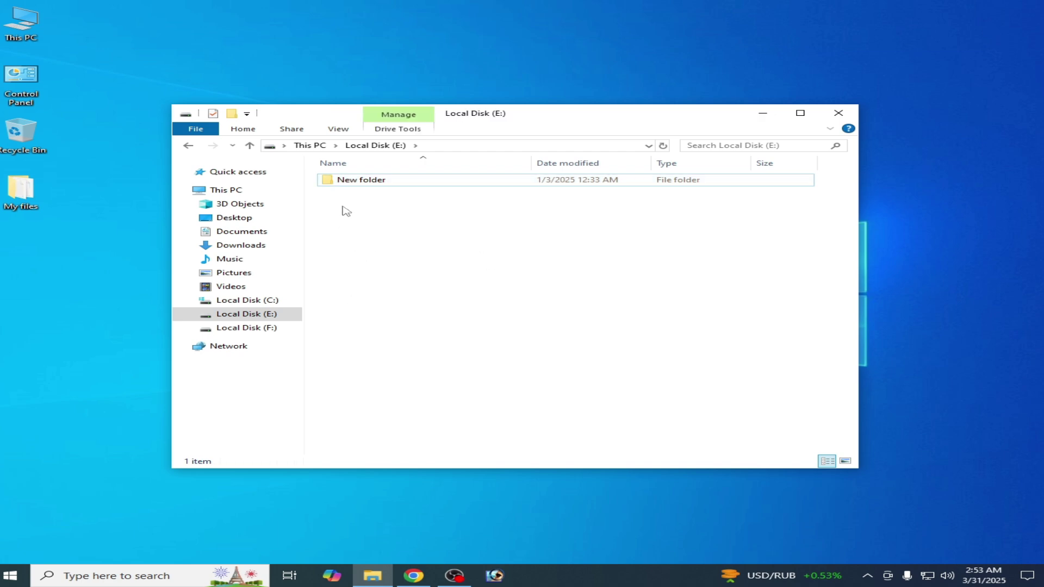
pyautogui.moveTo(333, 265); pyautogui.dragTo(379, 180)
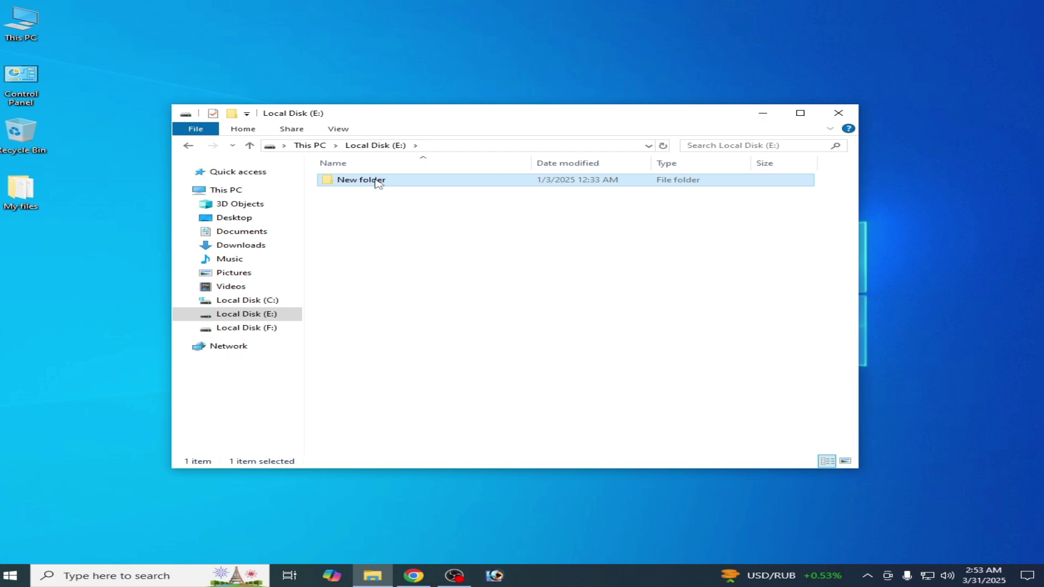
pyautogui.rightClick(376, 181)
pyautogui.click(413, 389)
# Step: Move New folder onto Local Disk (F:), confirm E: is empty, and return to This PC
pyautogui.click(188, 145)
pyautogui.rightClick(395, 374)
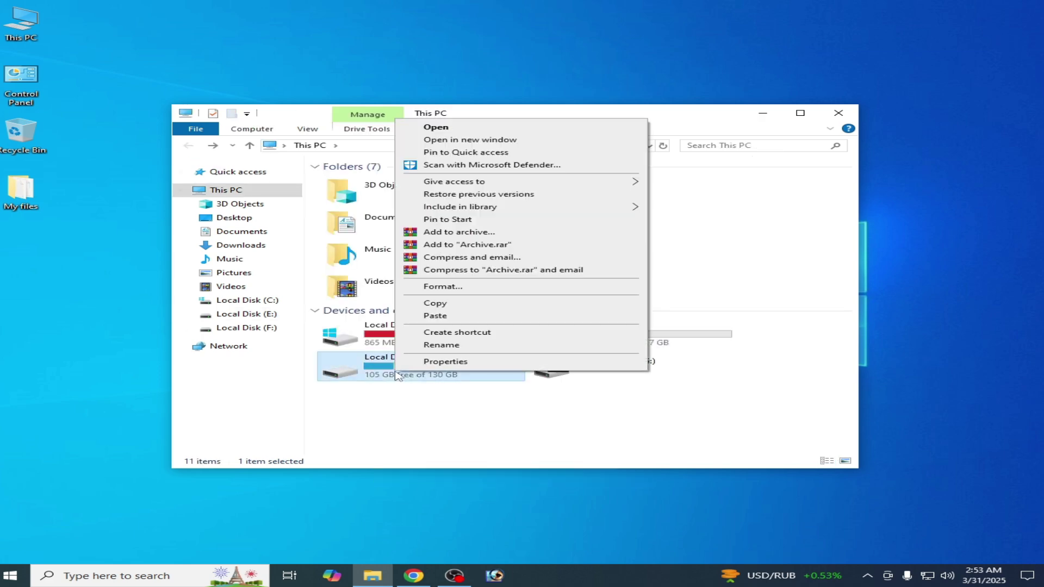
pyautogui.click(433, 317)
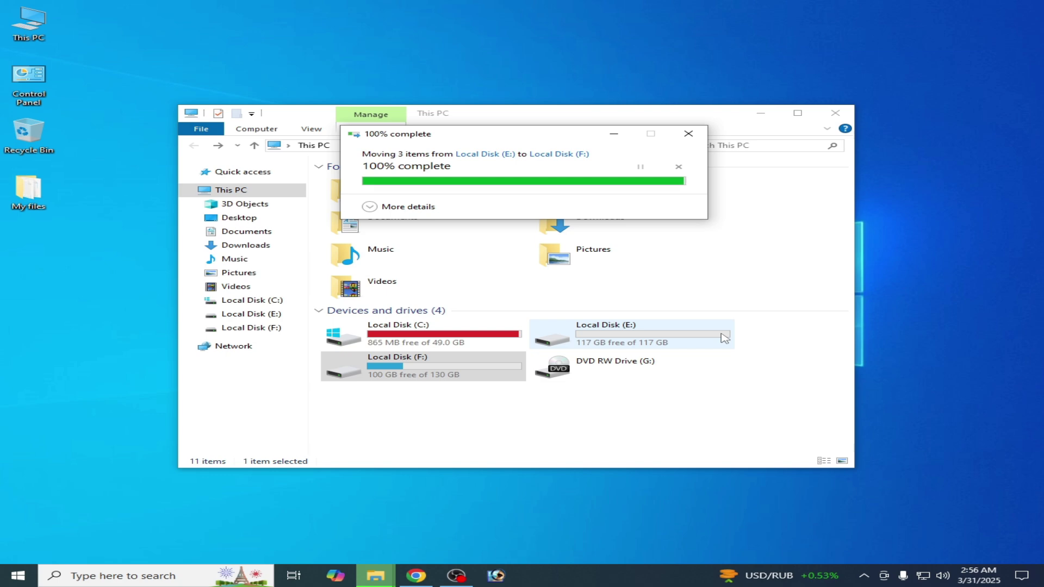
pyautogui.doubleClick(623, 345)
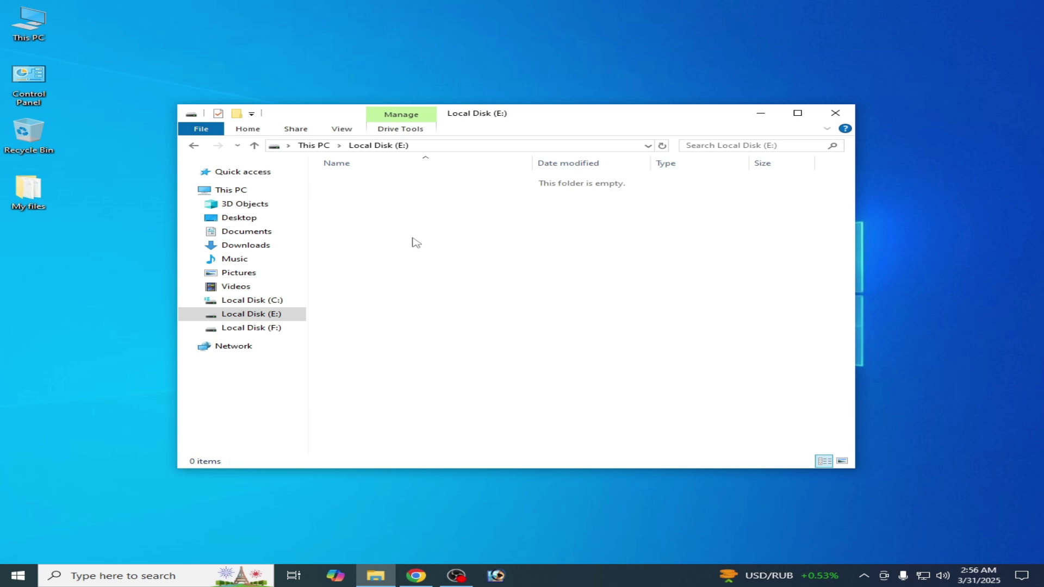
pyautogui.click(194, 145)
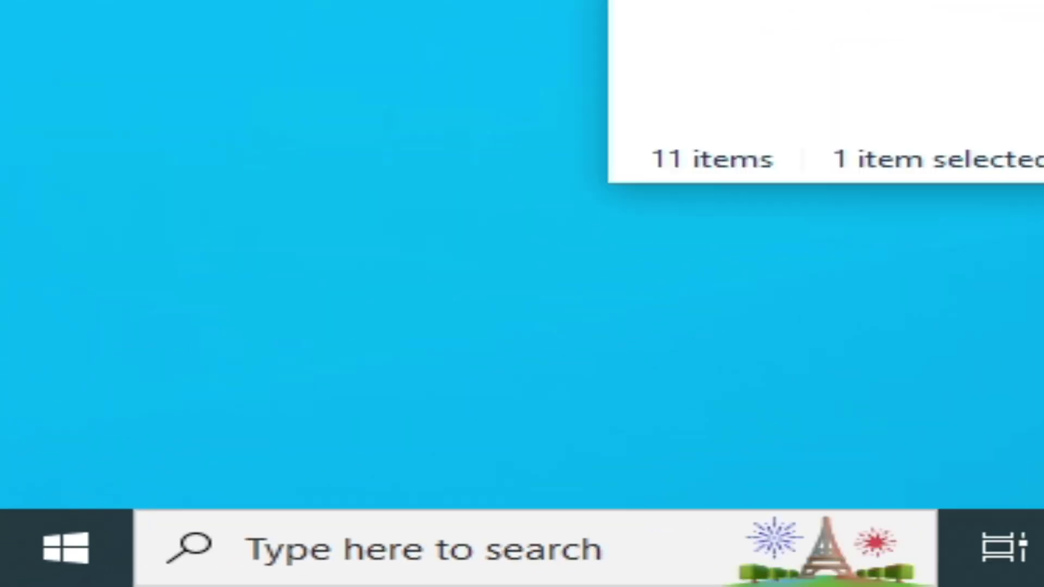
# Step: Launch diskmgmt.msc from the Run dialog to view Disk 0's partitions, then close it
pyautogui.click(625, 578)
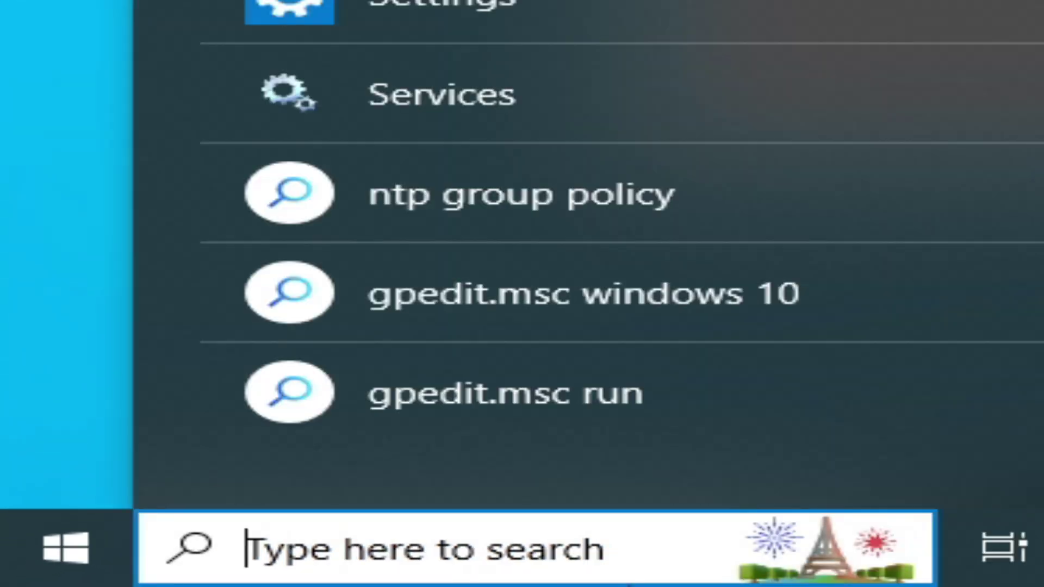
pyautogui.write('run')
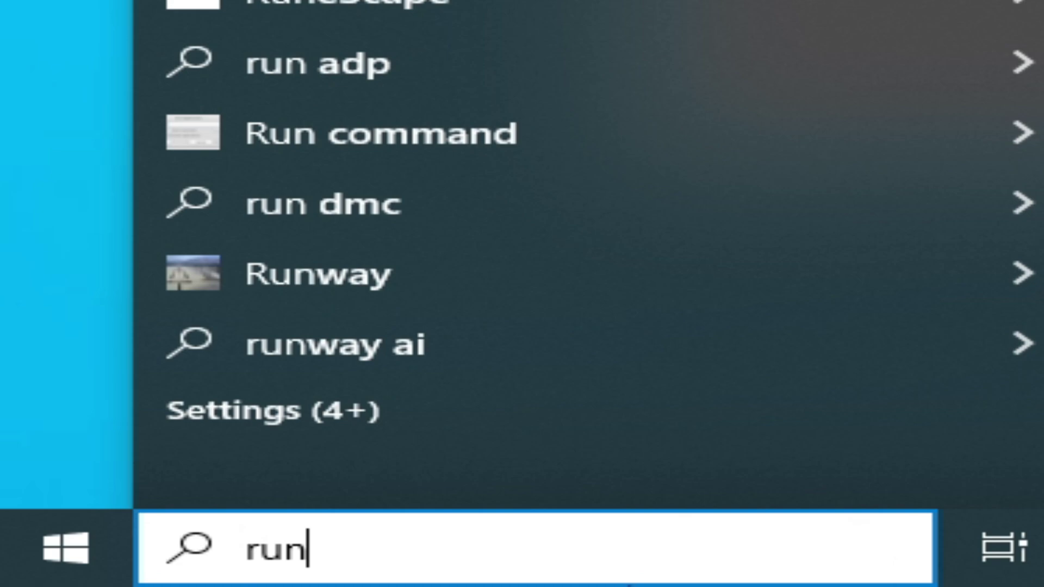
pyautogui.press('Return')
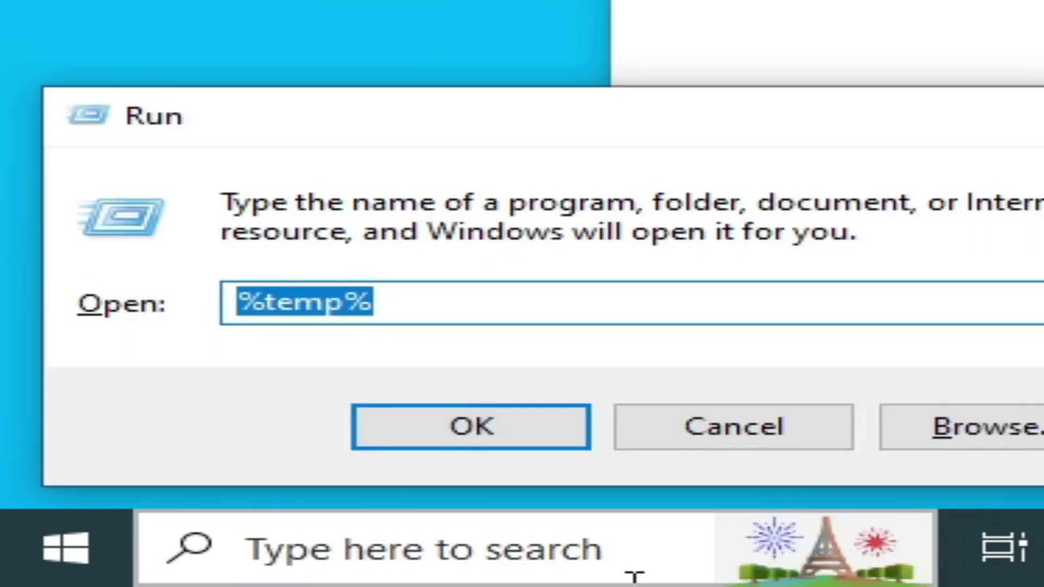
pyautogui.rightClick(302, 312)
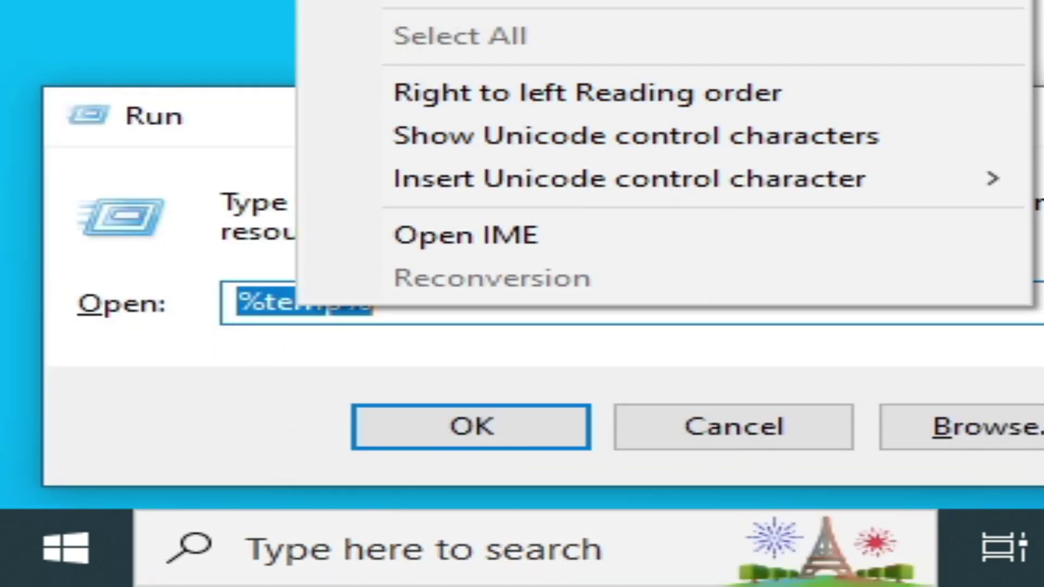
pyautogui.click(348, 3)
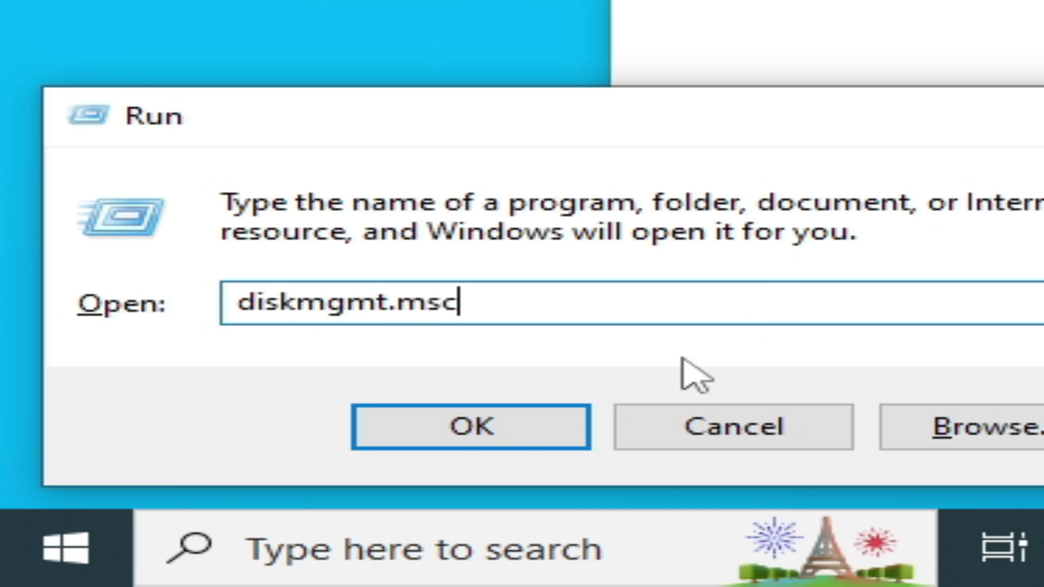
pyautogui.click(554, 433)
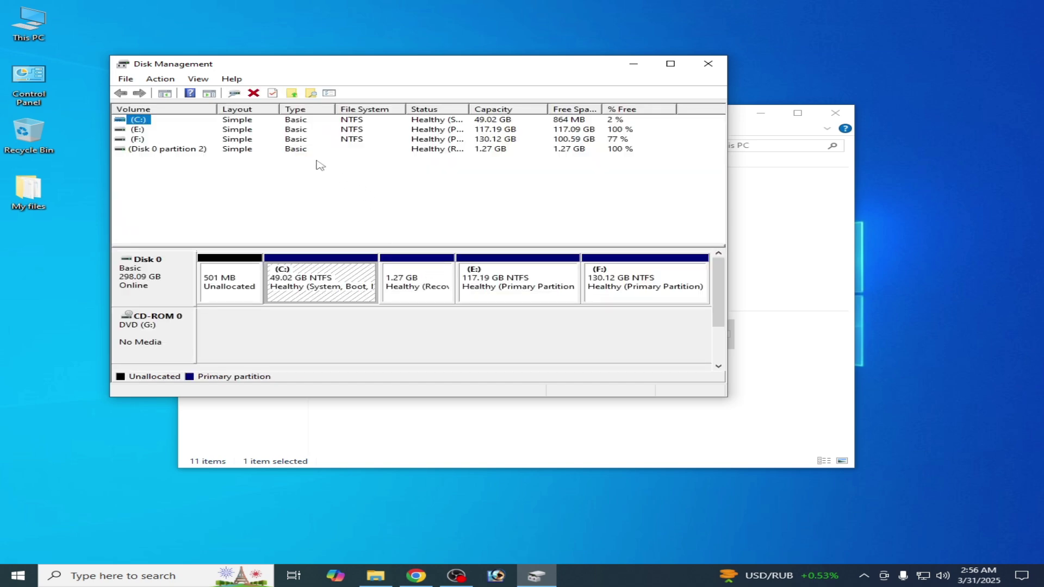
pyautogui.click(717, 59)
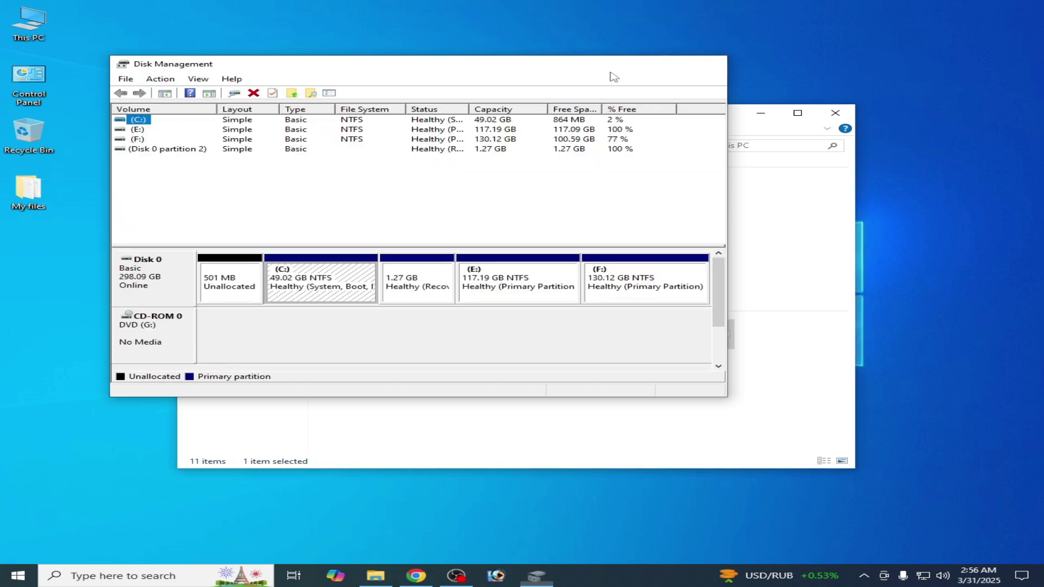
# Step: Open Computer Management from This PC on its Disk Management page and reposition the window
pyautogui.rightClick(30, 24)
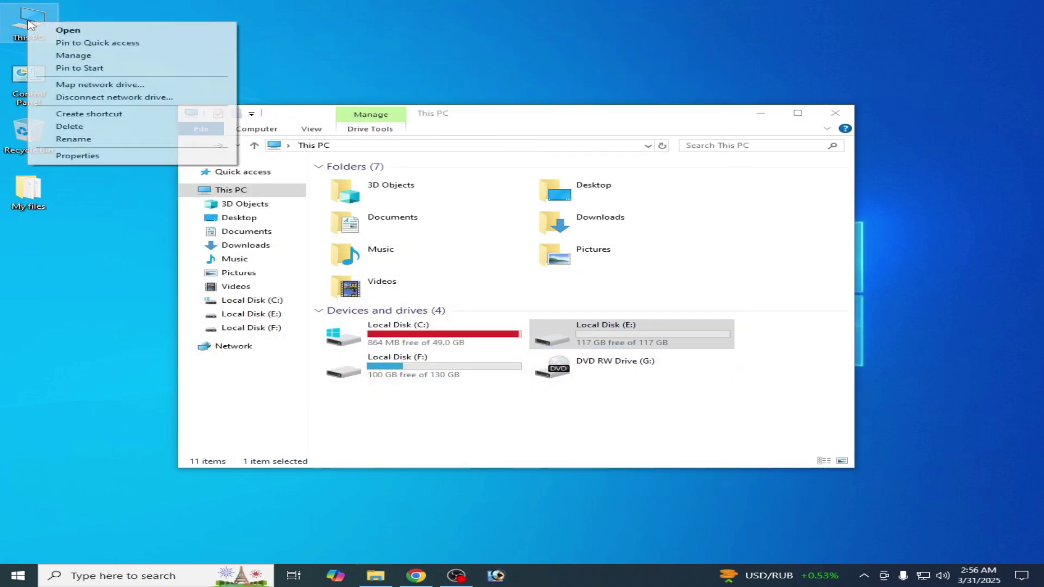
pyautogui.click(65, 57)
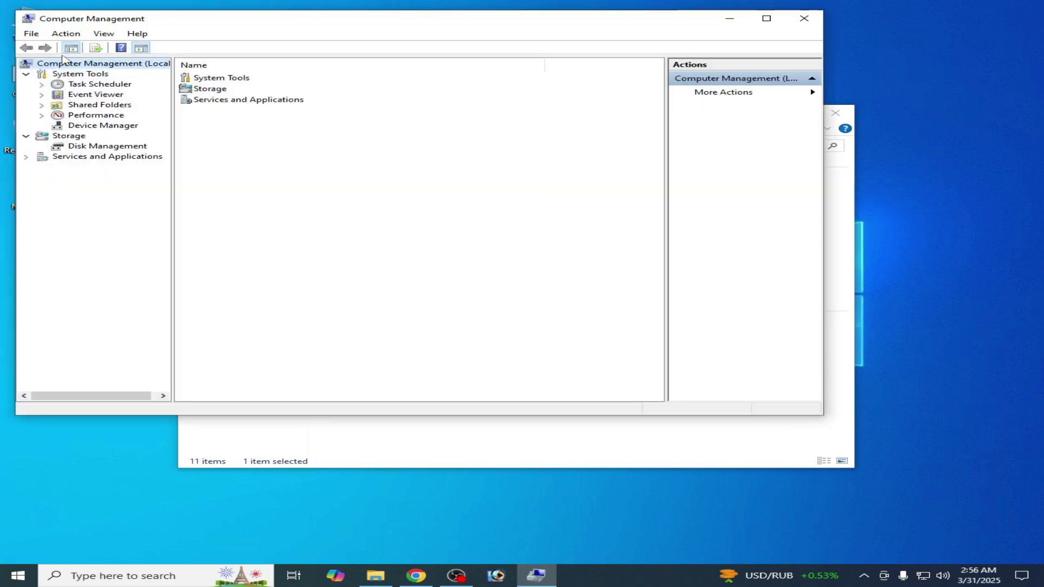
pyautogui.moveTo(281, 26); pyautogui.dragTo(293, 49)
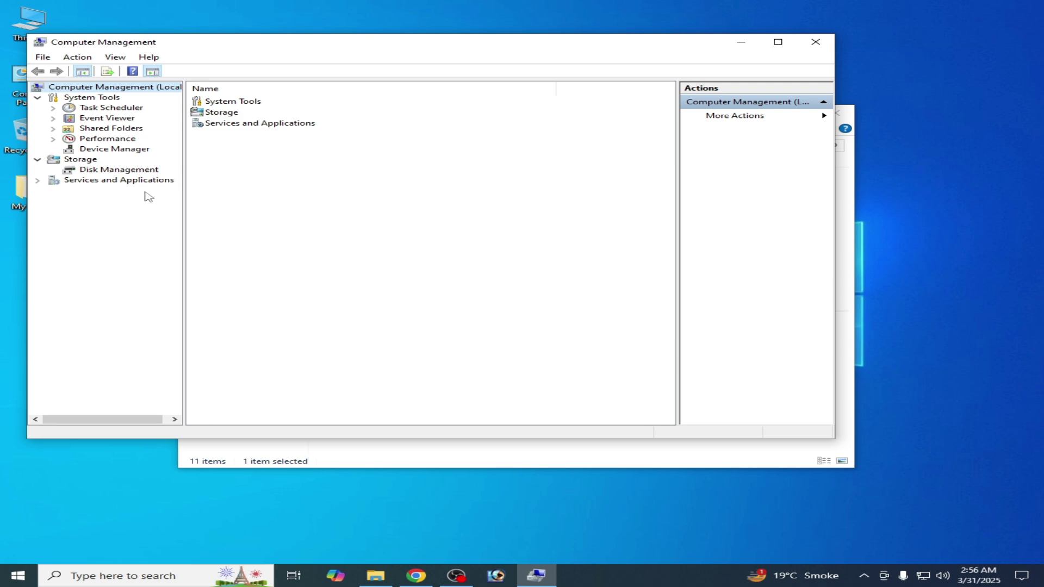
pyautogui.click(133, 172)
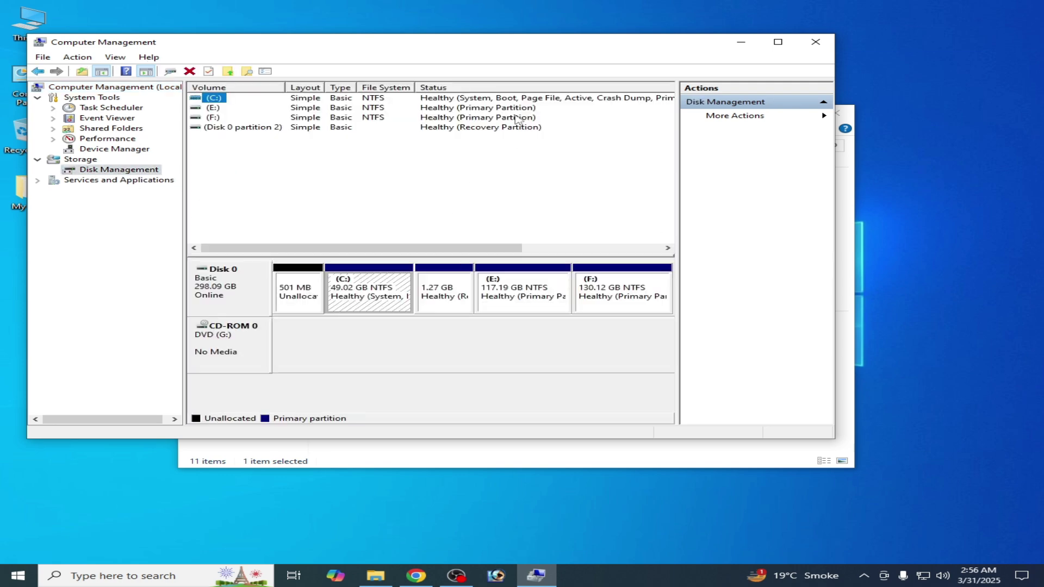
pyautogui.moveTo(529, 49); pyautogui.dragTo(544, 250)
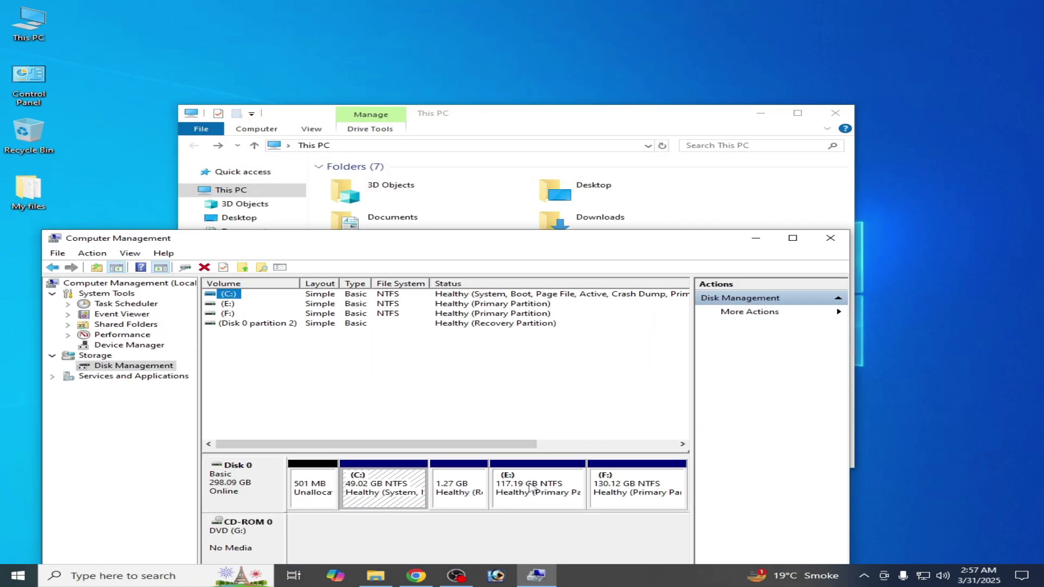
pyautogui.moveTo(528, 239); pyautogui.dragTo(533, 143)
# Step: Delete volume E:, leaving 117.19 GB unallocated on Disk 0
pyautogui.click(521, 397)
pyautogui.rightClick(521, 399)
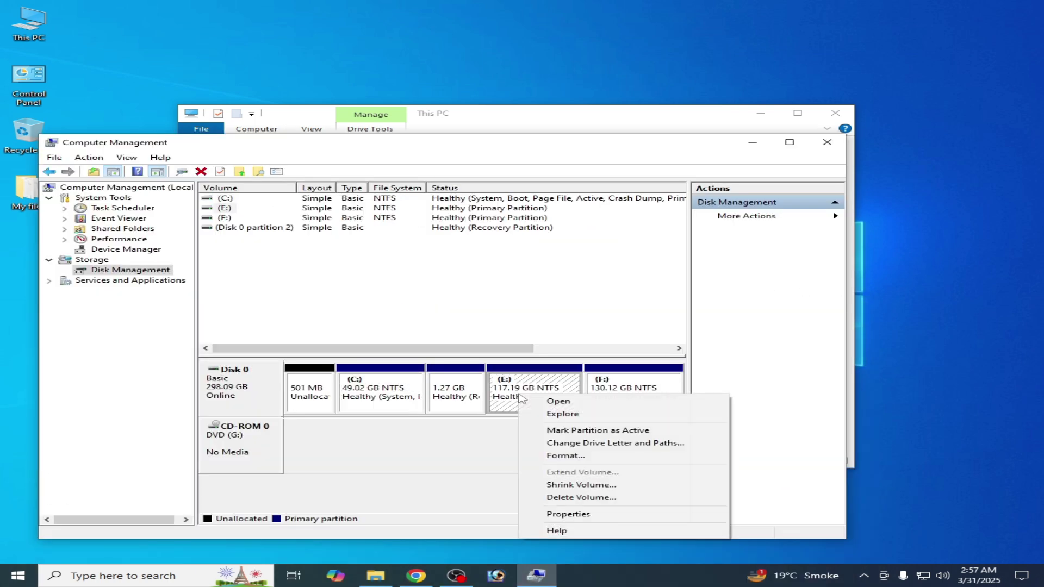
pyautogui.click(581, 498)
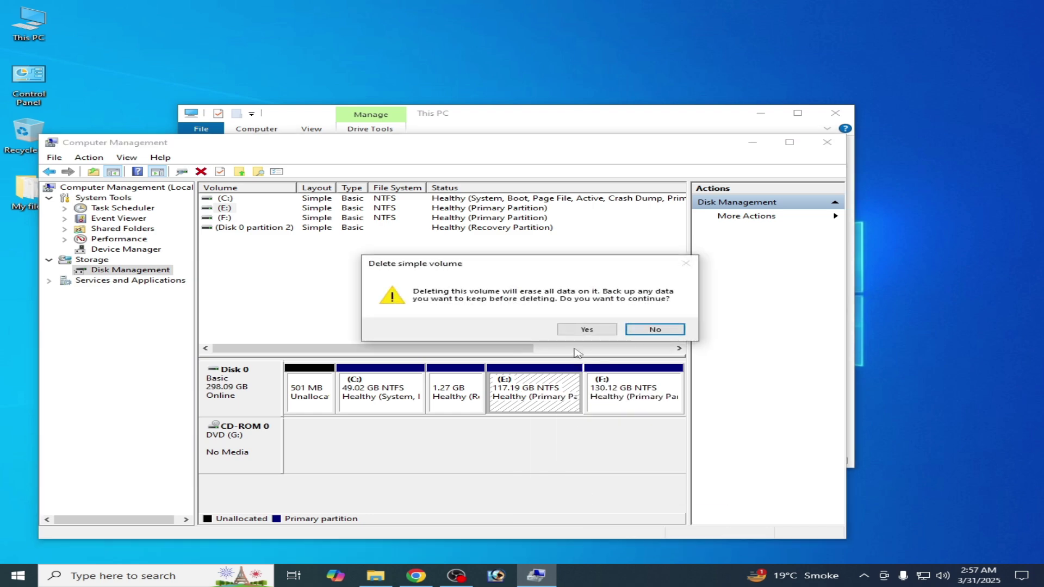
pyautogui.click(586, 330)
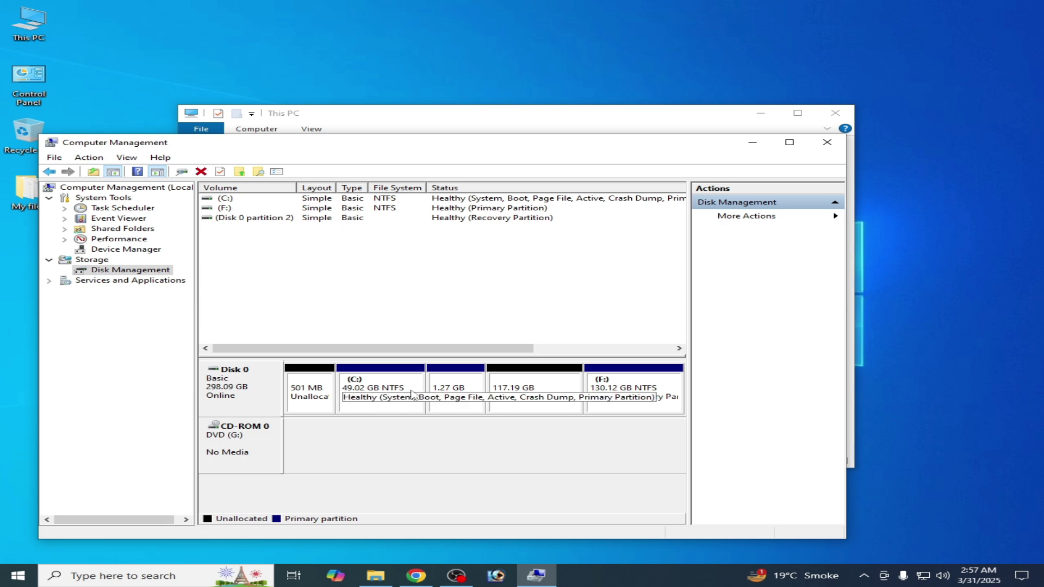
pyautogui.moveTo(594, 143); pyautogui.dragTo(588, 421)
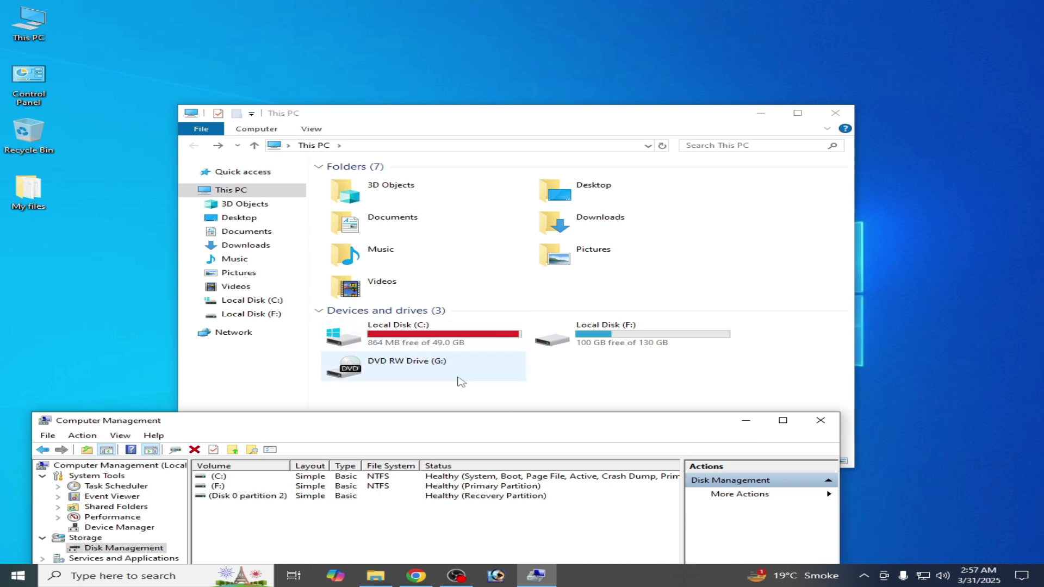
pyautogui.moveTo(522, 421)
pyautogui.mouseDown()
pyautogui.moveTo(555, 218)
pyautogui.moveTo(555, 142)
pyautogui.mouseUp()
pyautogui.click(392, 390)
pyautogui.rightClick(393, 391)
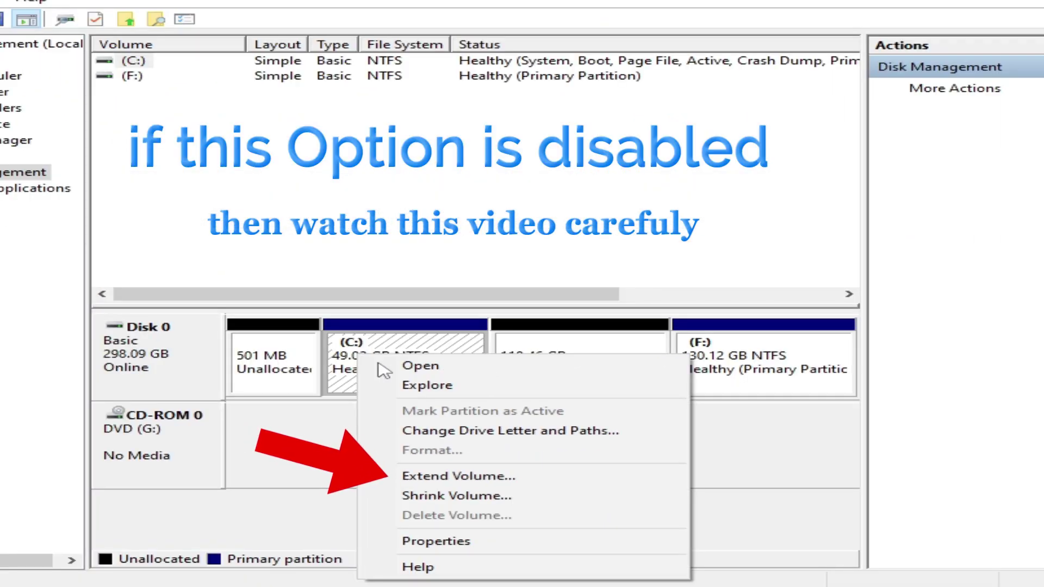
pyautogui.click(459, 476)
pyautogui.click(603, 400)
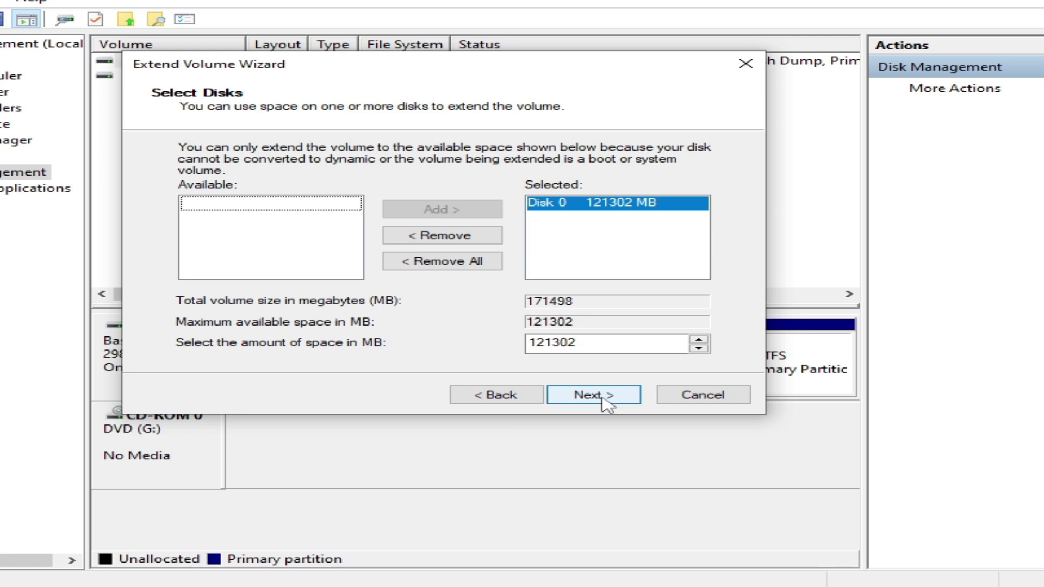
pyautogui.click(602, 397)
pyautogui.click(603, 398)
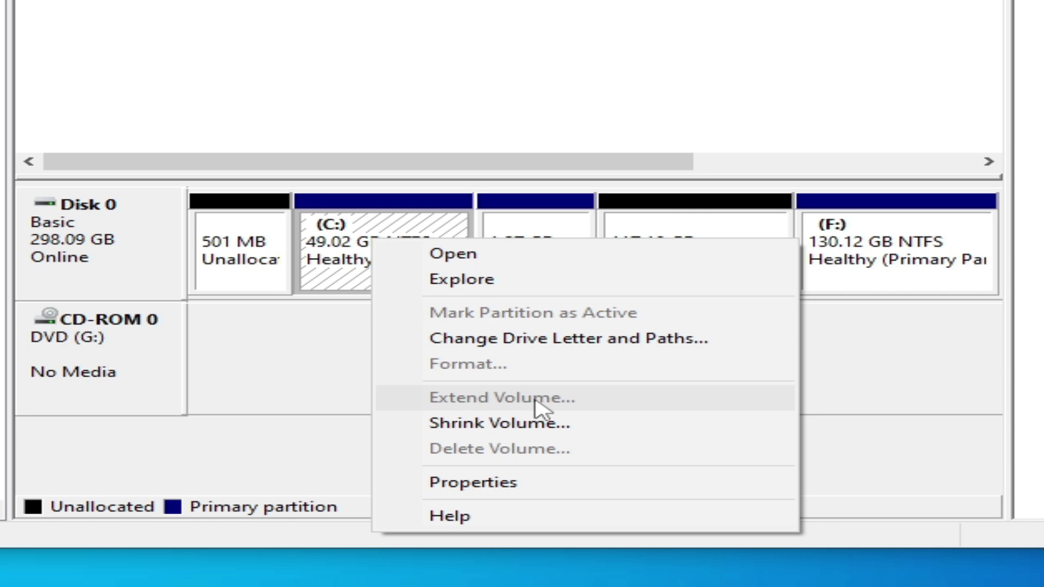
pyautogui.click(344, 413)
pyautogui.click(545, 265)
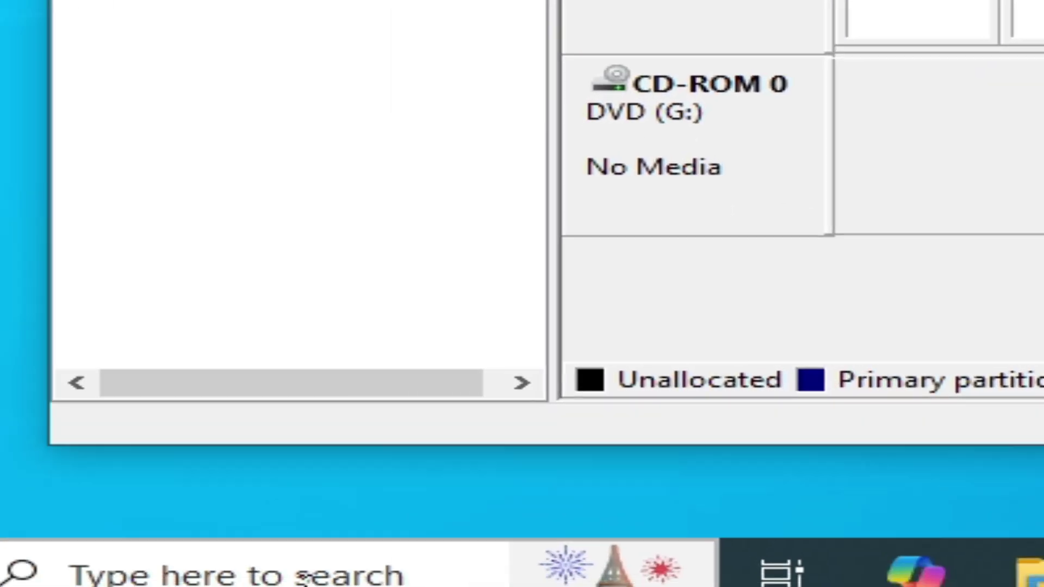
# Step: Launch Command Prompt as administrator and open the desktop text file of diskpart commands
pyautogui.click(396, 571)
pyautogui.write('cmd')
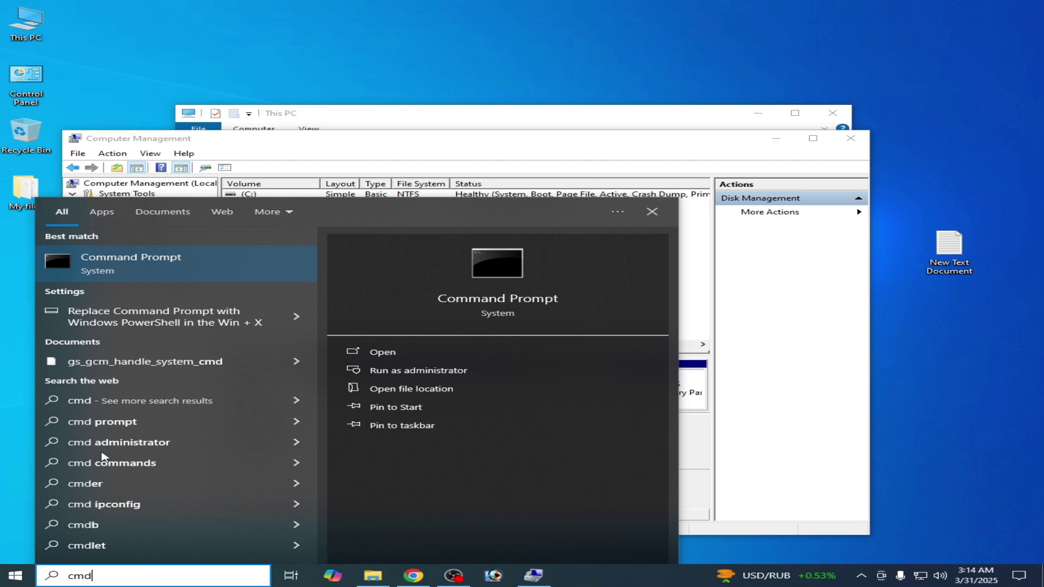
pyautogui.rightClick(109, 263)
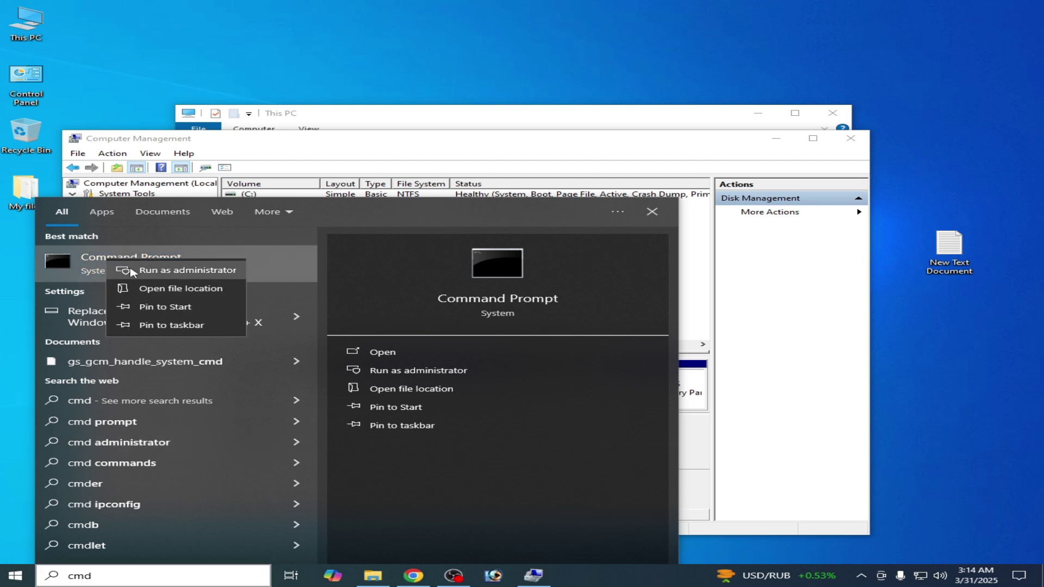
pyautogui.click(163, 271)
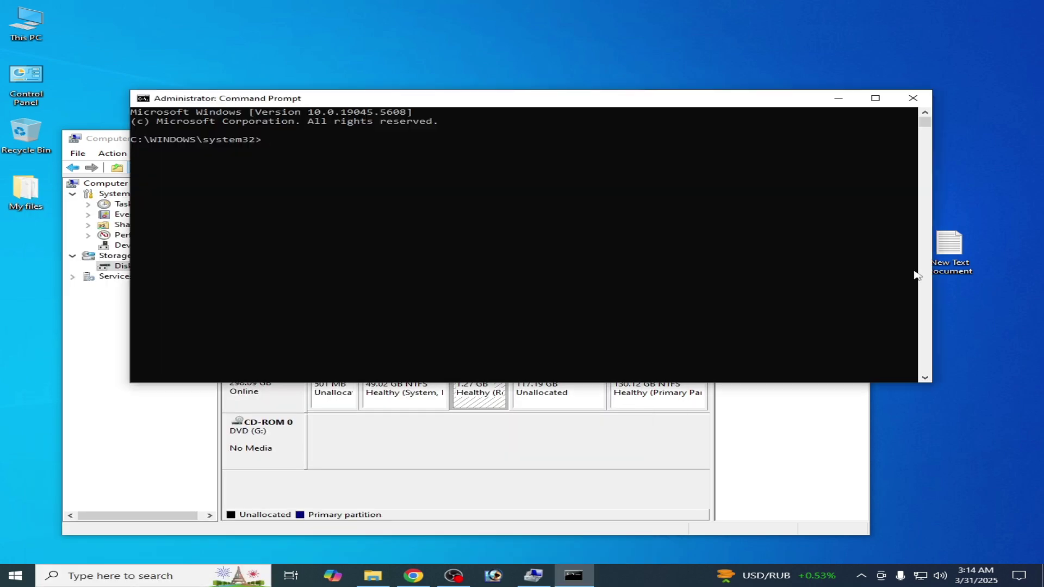
pyautogui.doubleClick(953, 251)
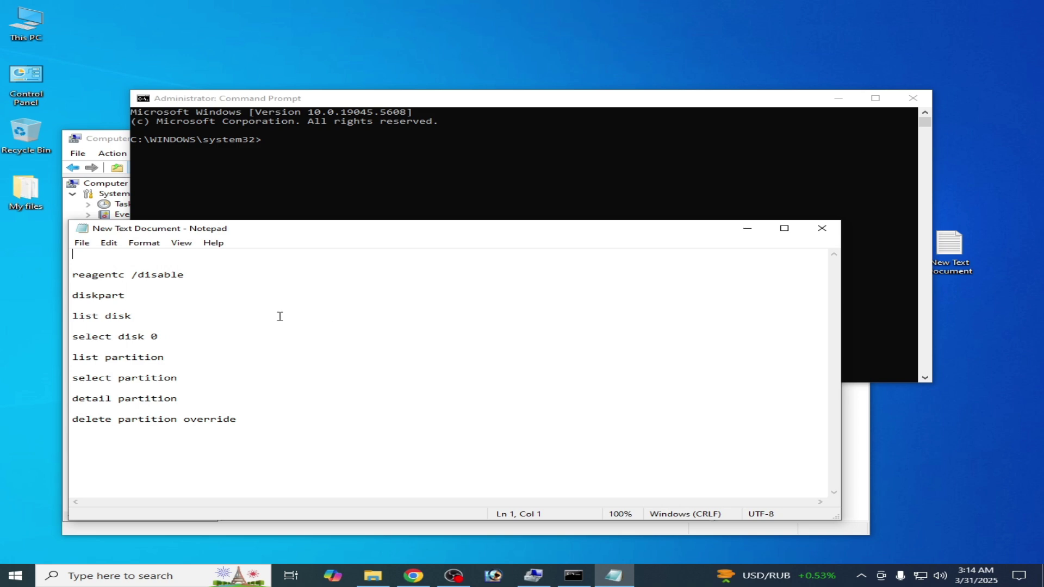
# Step: Copy 'reagentc /disable' from the Notepad notes into Command Prompt and run it to disable the recovery environment
pyautogui.moveTo(278, 234); pyautogui.dragTo(609, 263)
pyautogui.moveTo(406, 304); pyautogui.dragTo(513, 305)
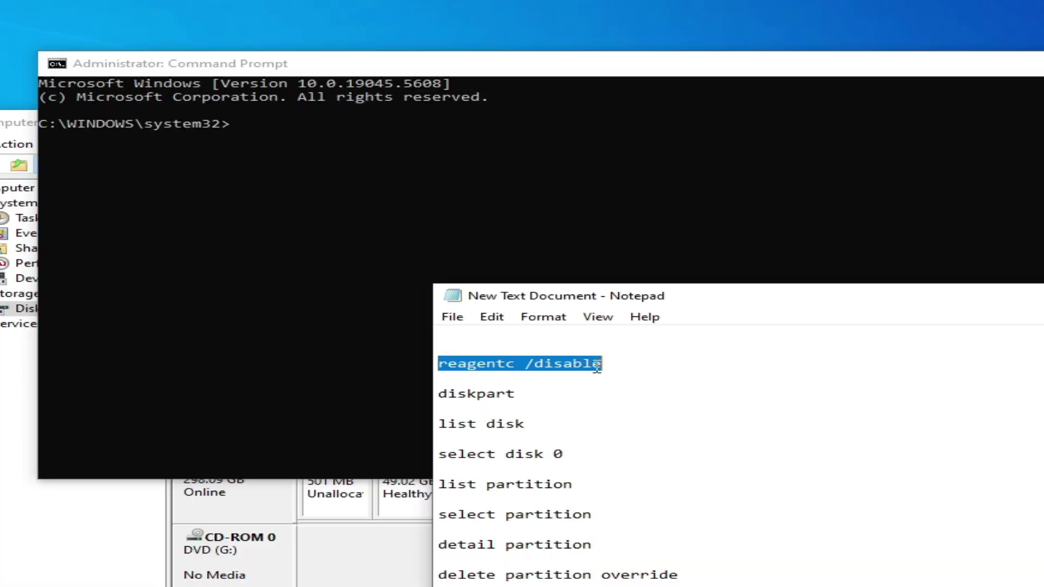
pyautogui.rightClick(600, 367)
pyautogui.click(626, 420)
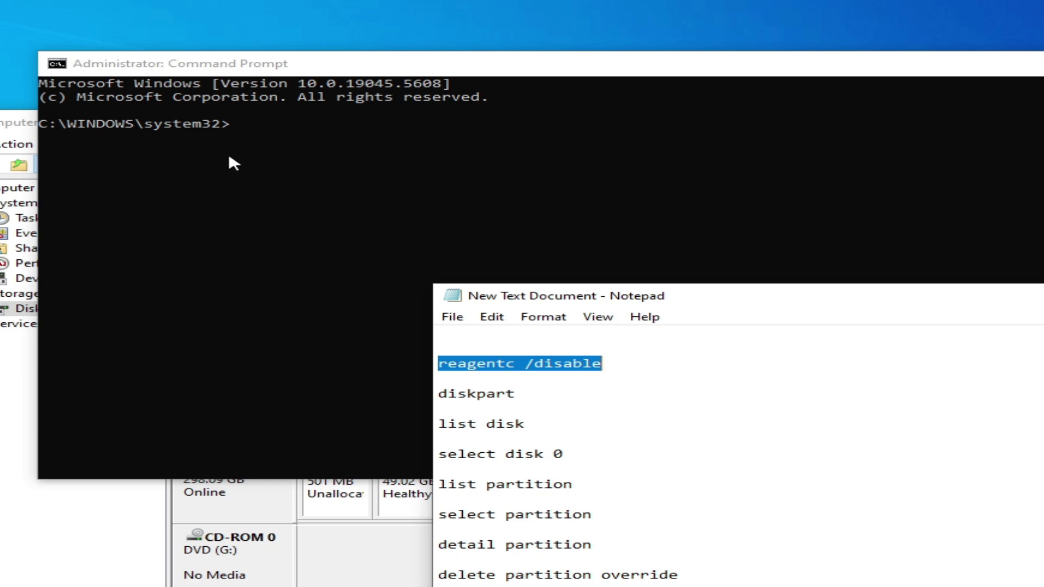
pyautogui.click(548, 66)
pyautogui.rightClick(548, 63)
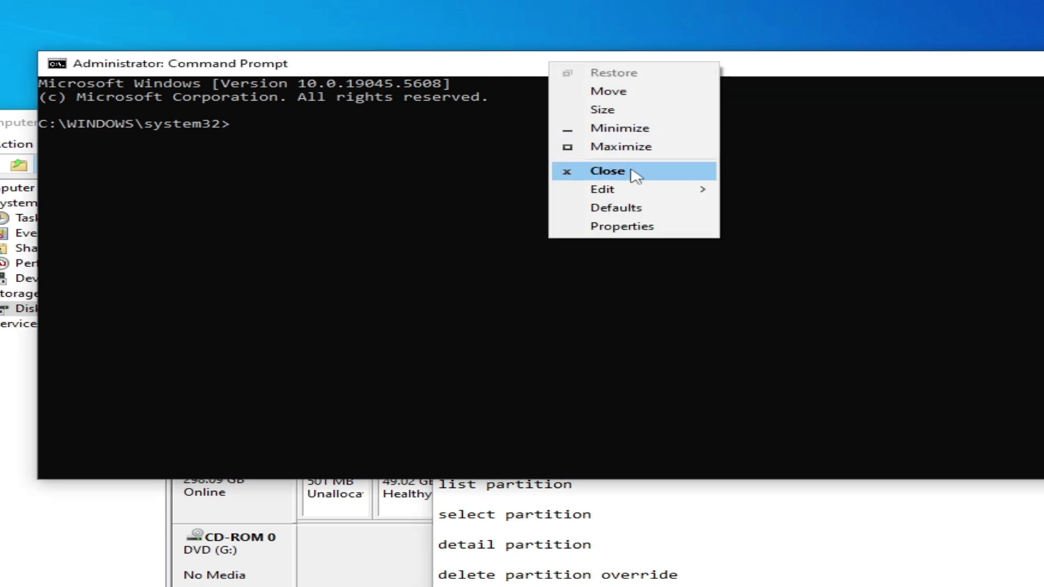
pyautogui.moveTo(634, 191)
pyautogui.click(761, 226)
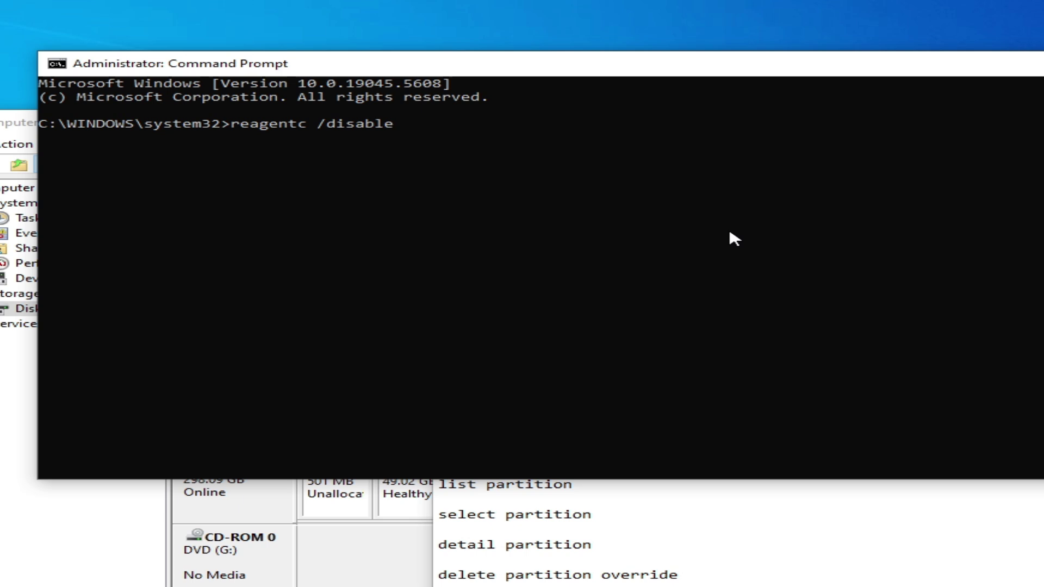
pyautogui.press('Return')
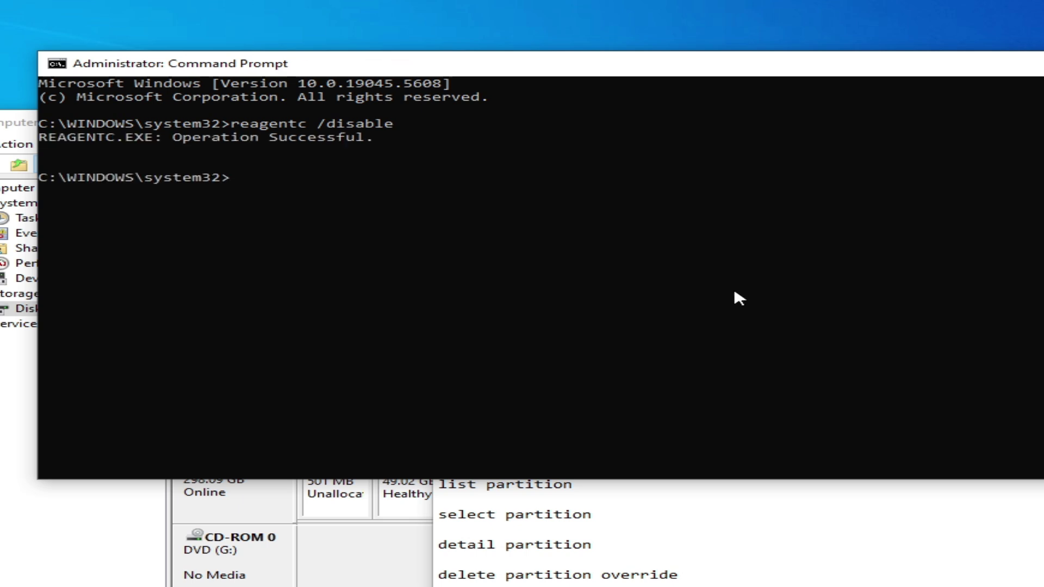
# Step: Copy 'diskpart' from the notes and paste it at the Command Prompt
pyautogui.click(680, 538)
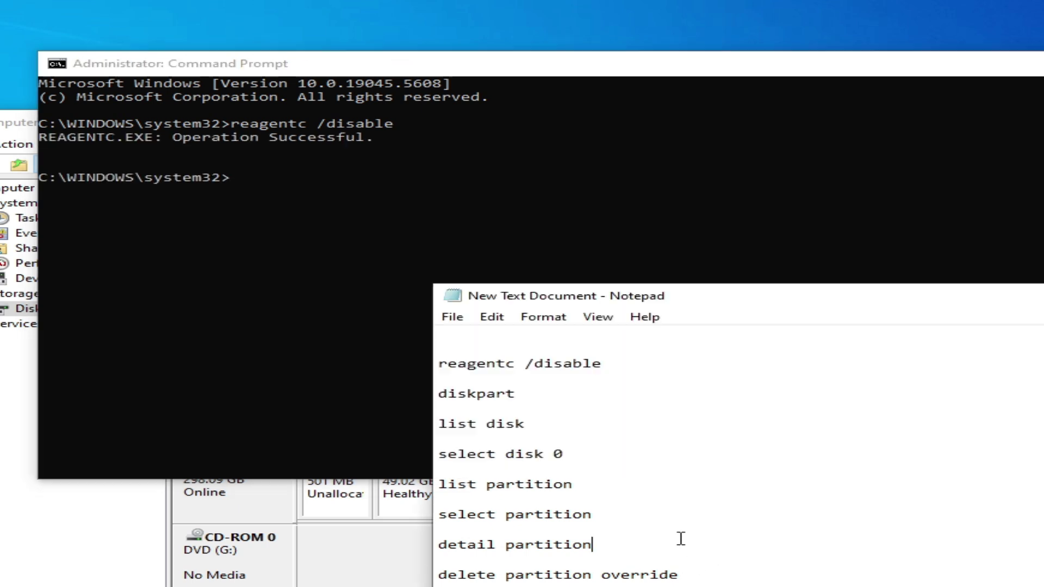
pyautogui.moveTo(445, 393); pyautogui.dragTo(515, 395)
pyautogui.rightClick(509, 392)
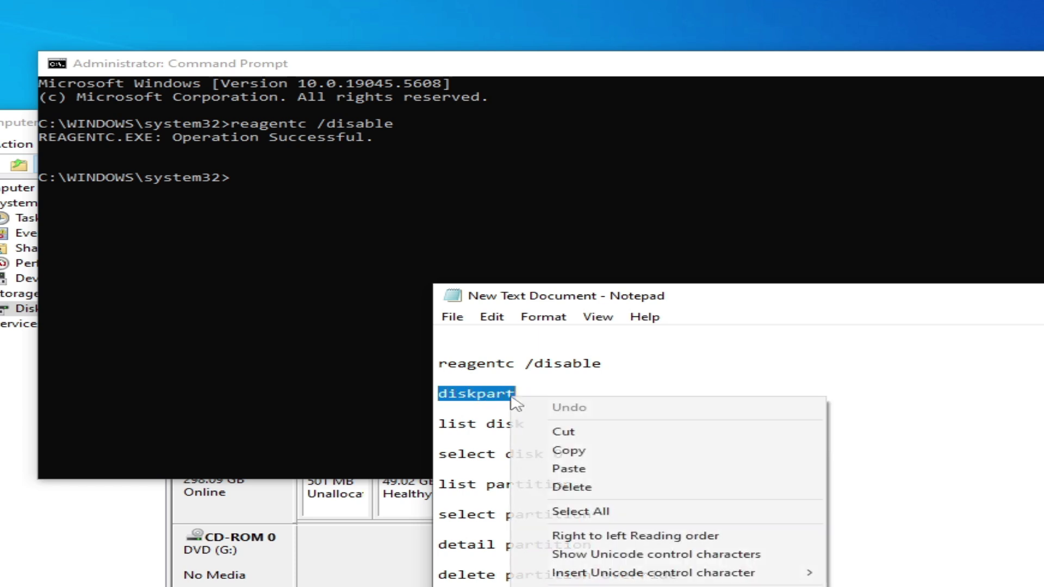
pyautogui.click(570, 450)
pyautogui.click(536, 69)
pyautogui.rightClick(541, 70)
pyautogui.moveTo(671, 199)
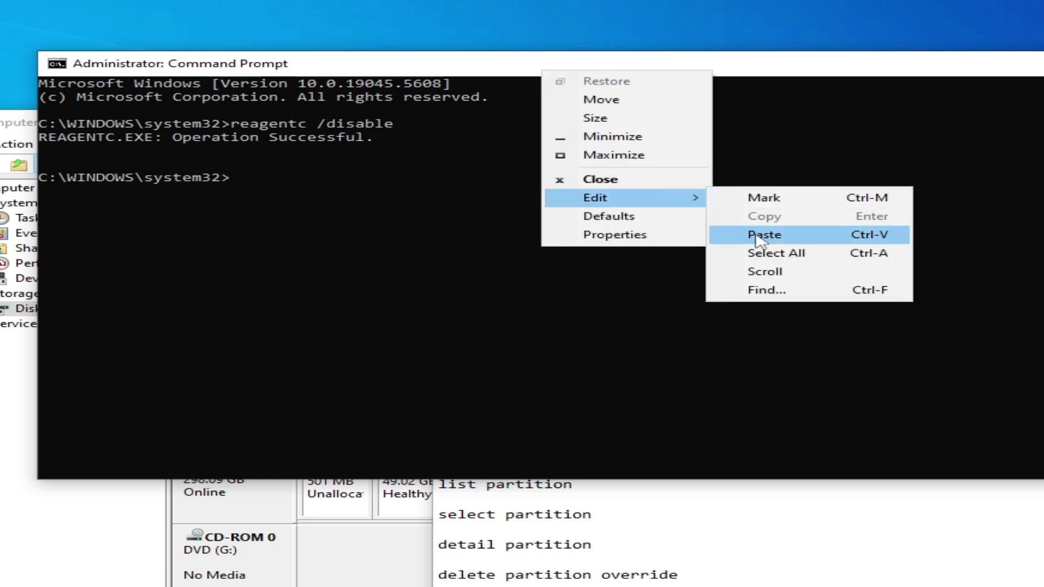
pyautogui.click(713, 233)
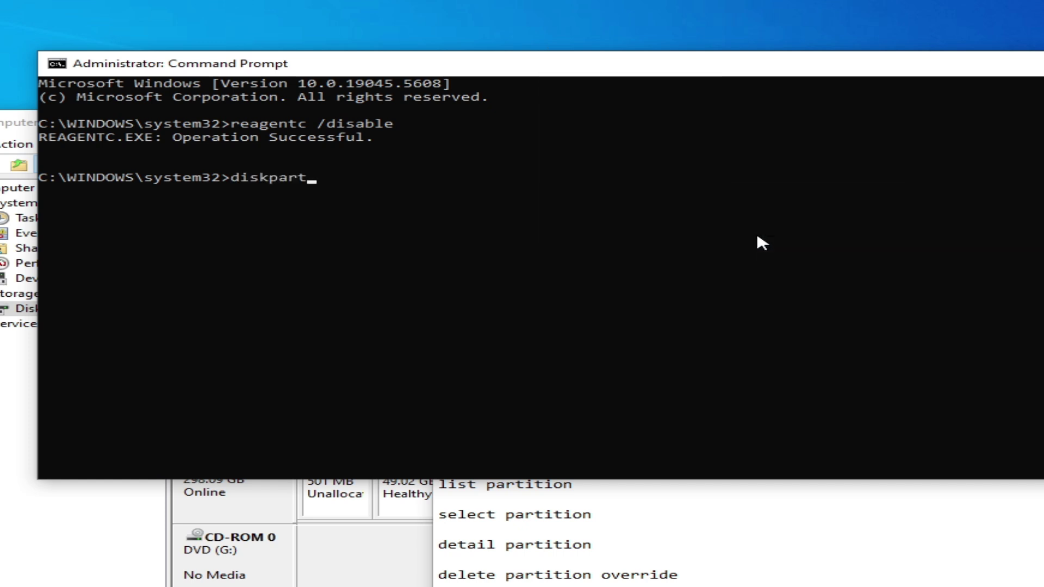
# Step: Start DiskPart and run 'list disk', showing Disk 0 at 298 GB with 117 GB free
pyautogui.press('Return')
pyautogui.click(785, 492)
pyautogui.moveTo(439, 422); pyautogui.dragTo(518, 427)
pyautogui.rightClick(518, 427)
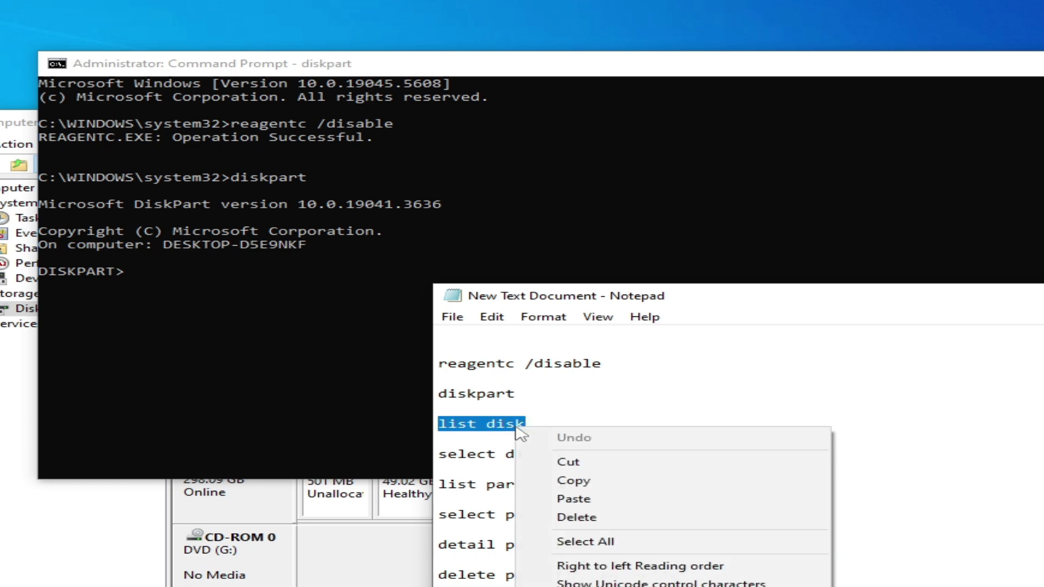
pyautogui.click(571, 481)
pyautogui.click(673, 72)
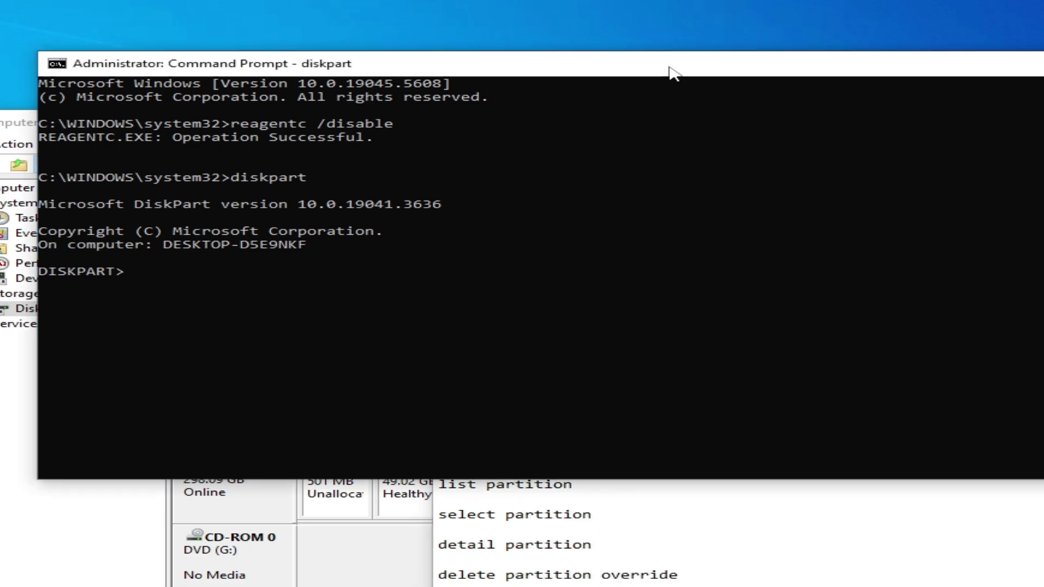
pyautogui.rightClick(670, 67)
pyautogui.moveTo(732, 194)
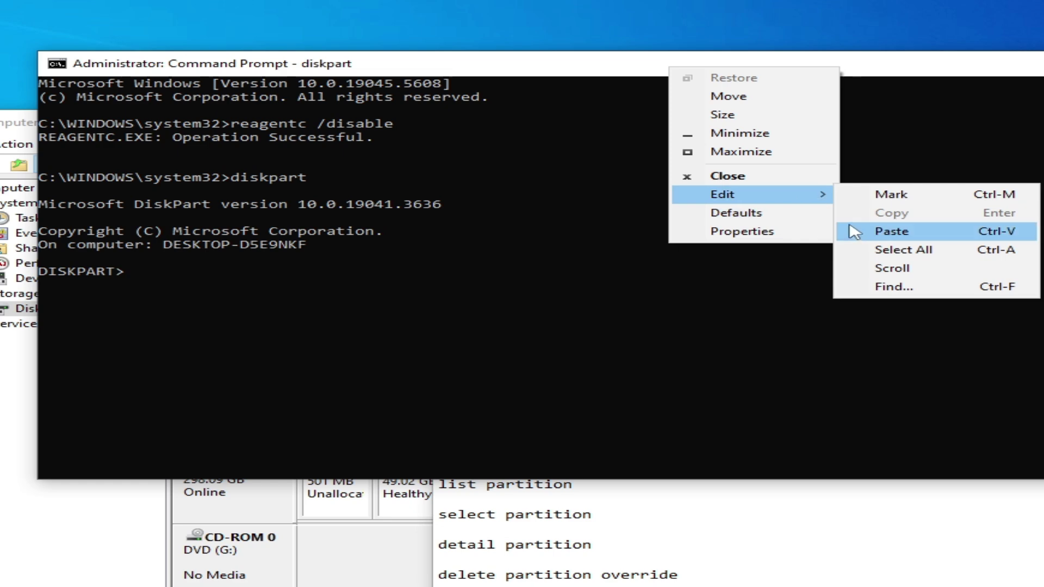
pyautogui.click(870, 232)
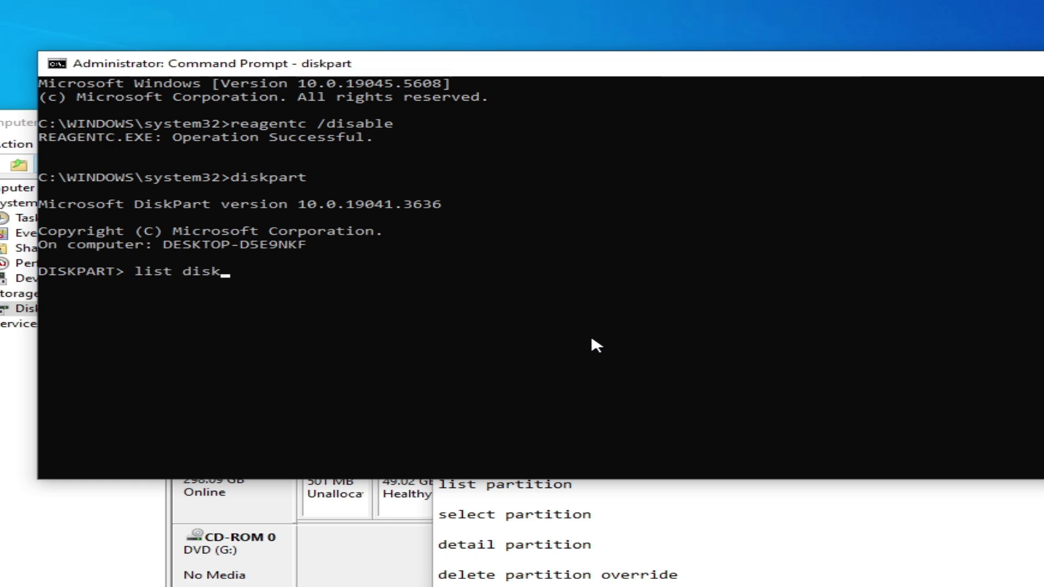
pyautogui.press('Return')
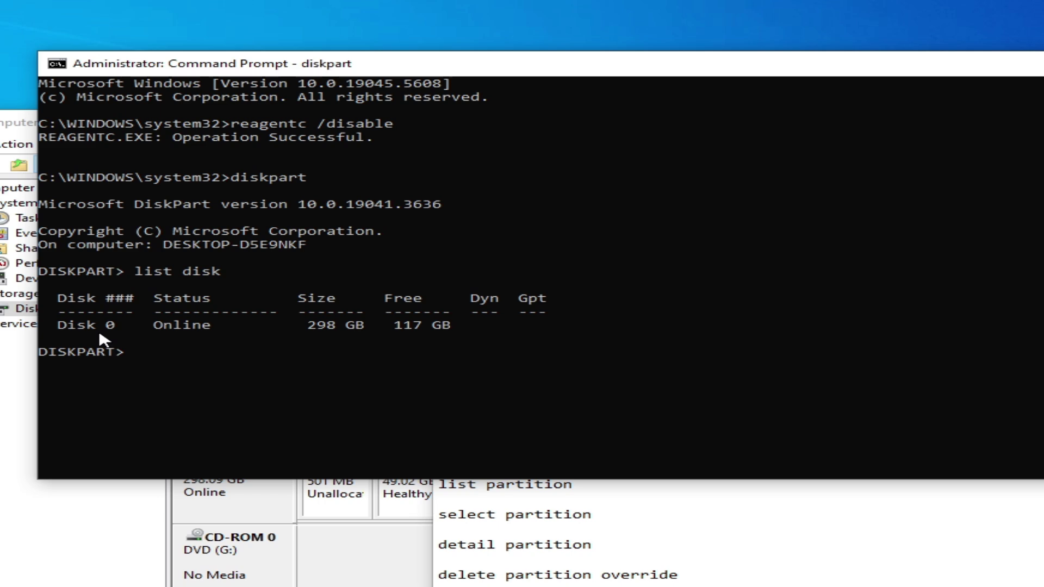
# Step: Paste 'select disk 0' from the notes and run it to select Disk 0
pyautogui.click(544, 514)
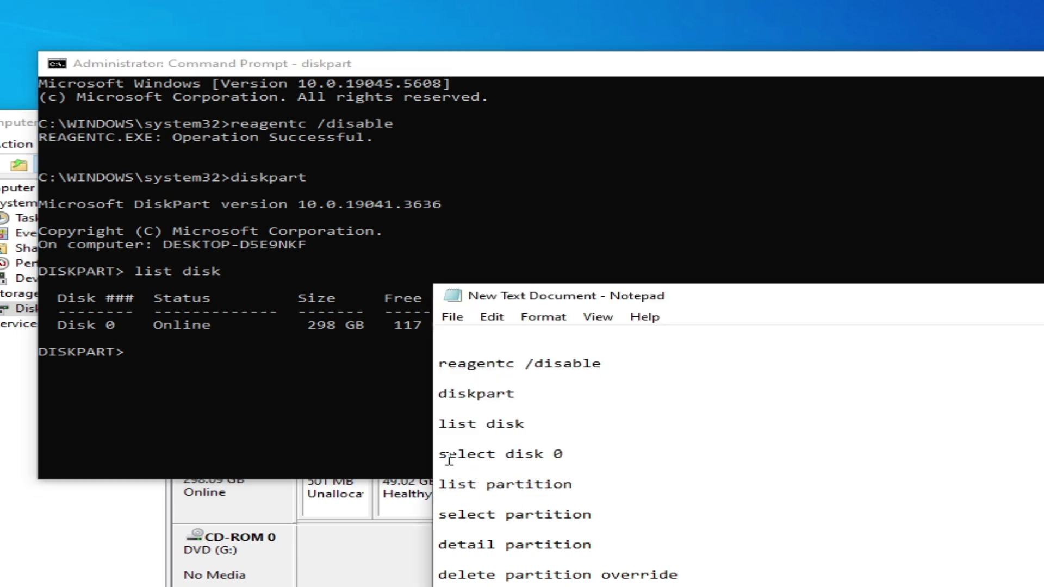
pyautogui.moveTo(442, 459); pyautogui.dragTo(555, 457)
pyautogui.rightClick(554, 456)
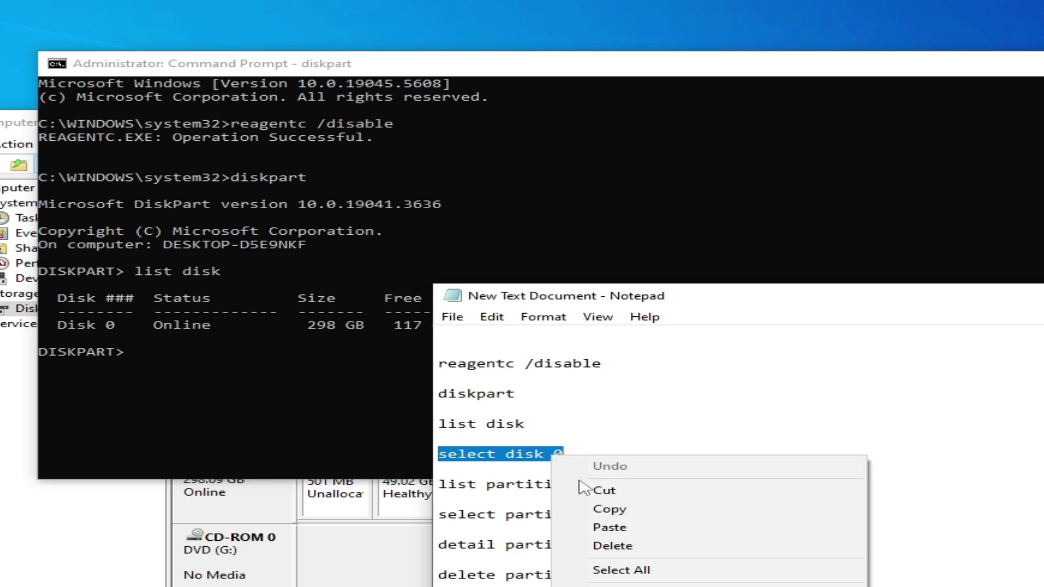
pyautogui.click(605, 503)
pyautogui.rightClick(642, 66)
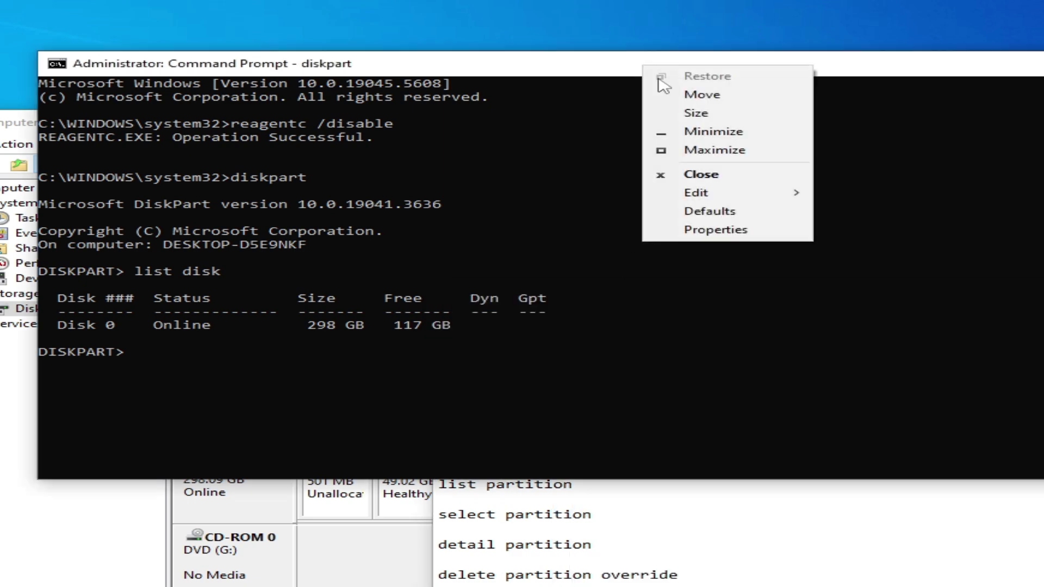
pyautogui.moveTo(788, 196)
pyautogui.click(866, 230)
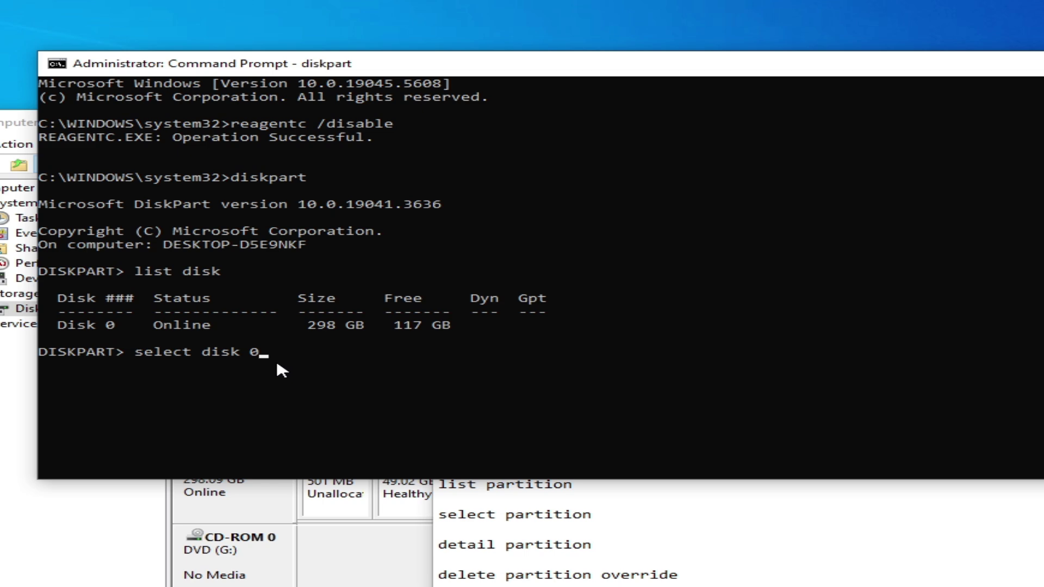
pyautogui.press('Return')
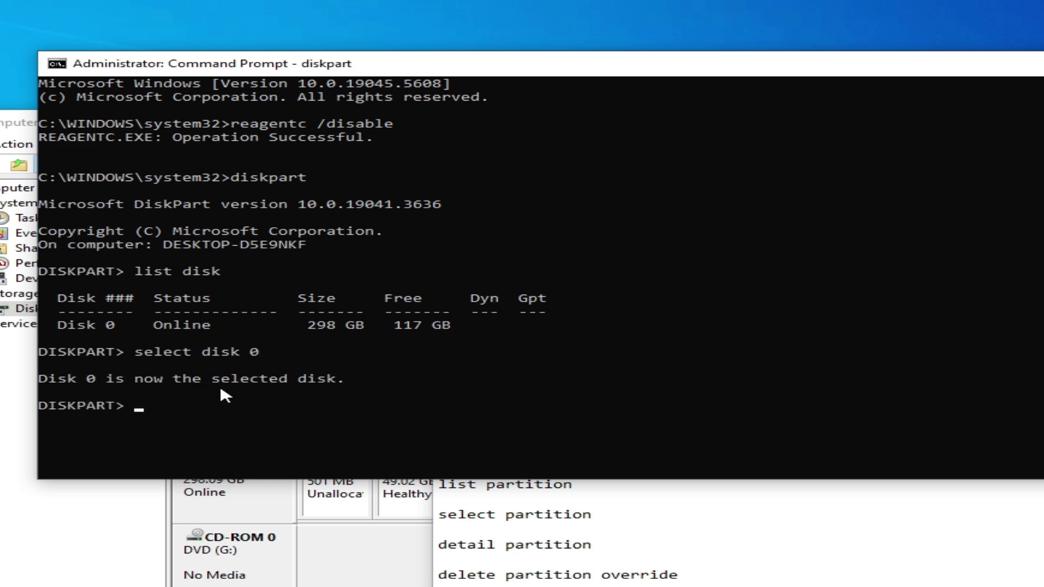
pyautogui.click(572, 514)
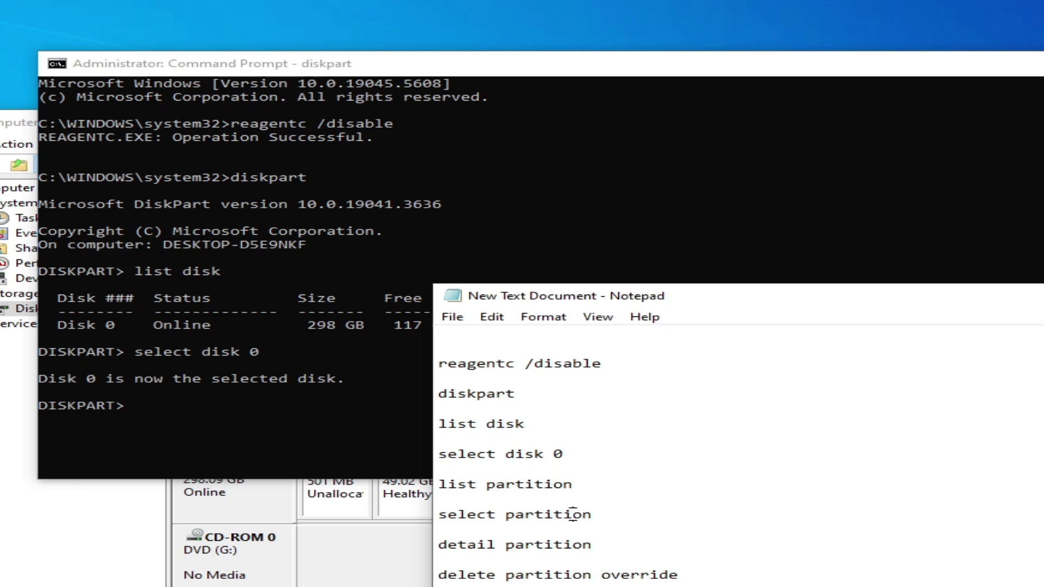
# Step: Paste and run 'list partition', showing Partition 1 (49 GB), Recovery Partition 2 (1303 MB) and Partition 4 (130 GB)
pyautogui.click(572, 485)
pyautogui.moveTo(565, 486); pyautogui.dragTo(438, 485)
pyautogui.rightClick(453, 489)
pyautogui.click(506, 536)
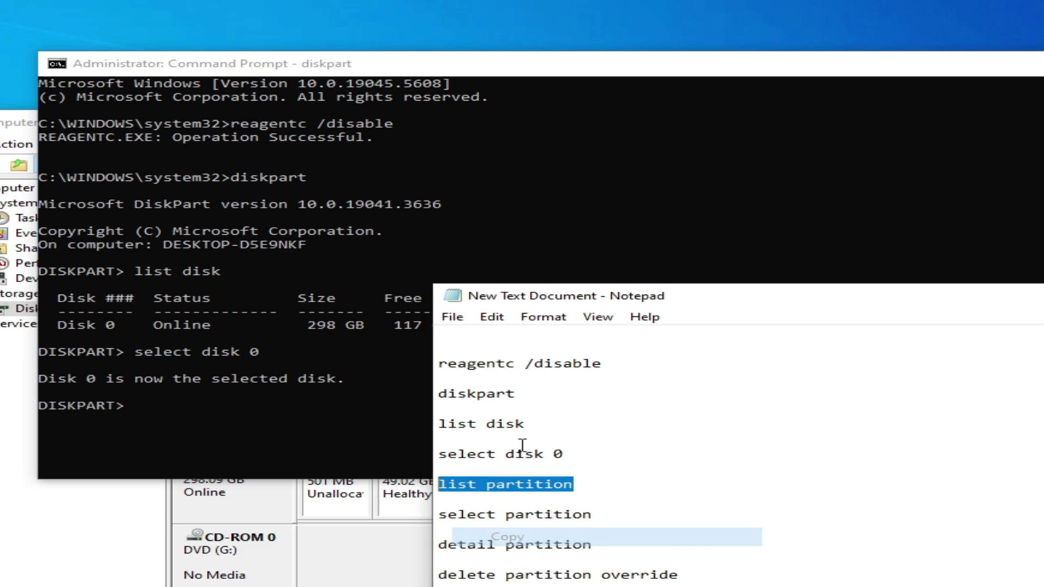
pyautogui.click(744, 73)
pyautogui.rightClick(744, 73)
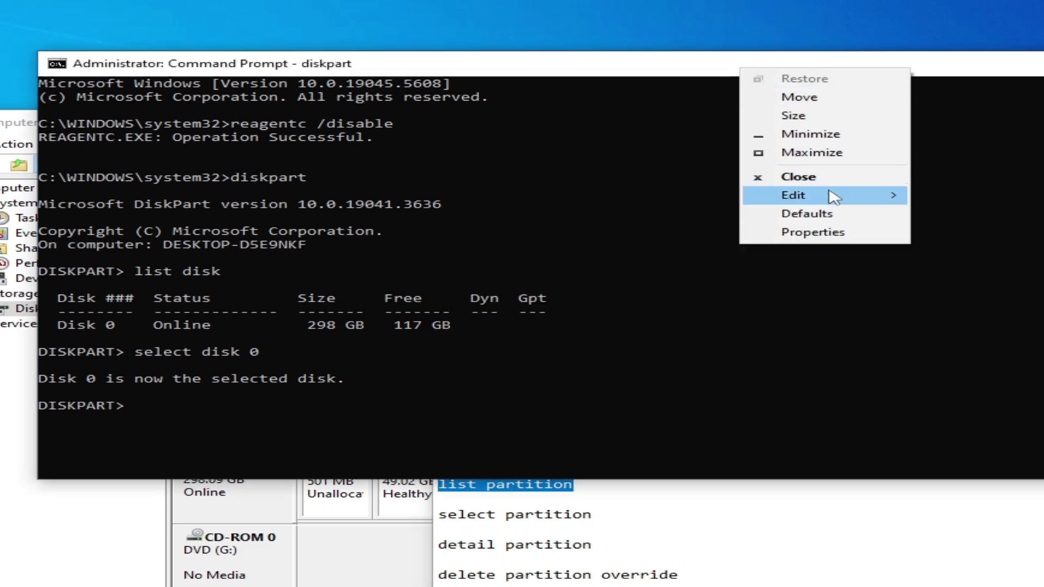
pyautogui.moveTo(893, 196)
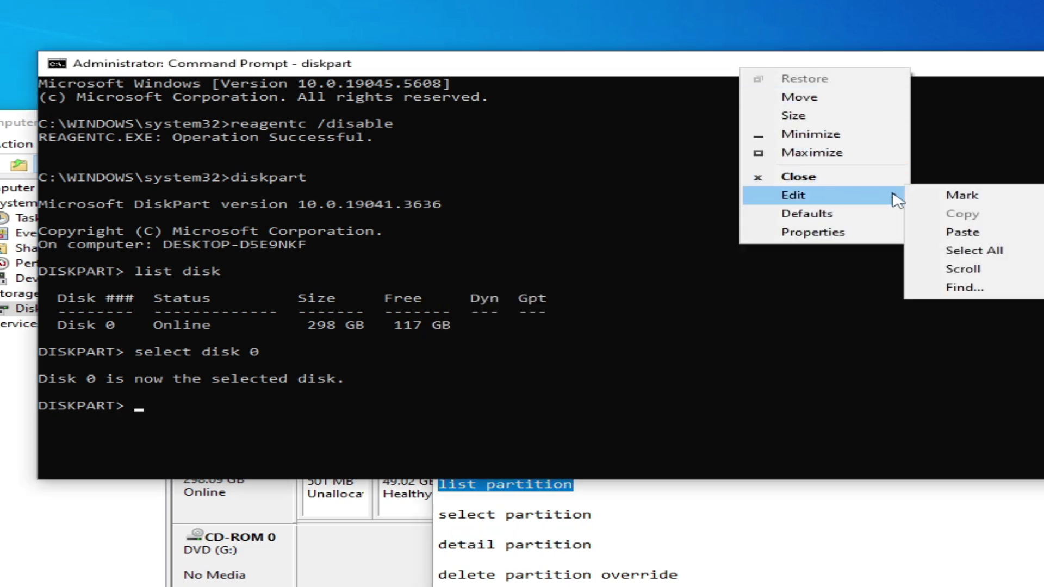
pyautogui.click(962, 232)
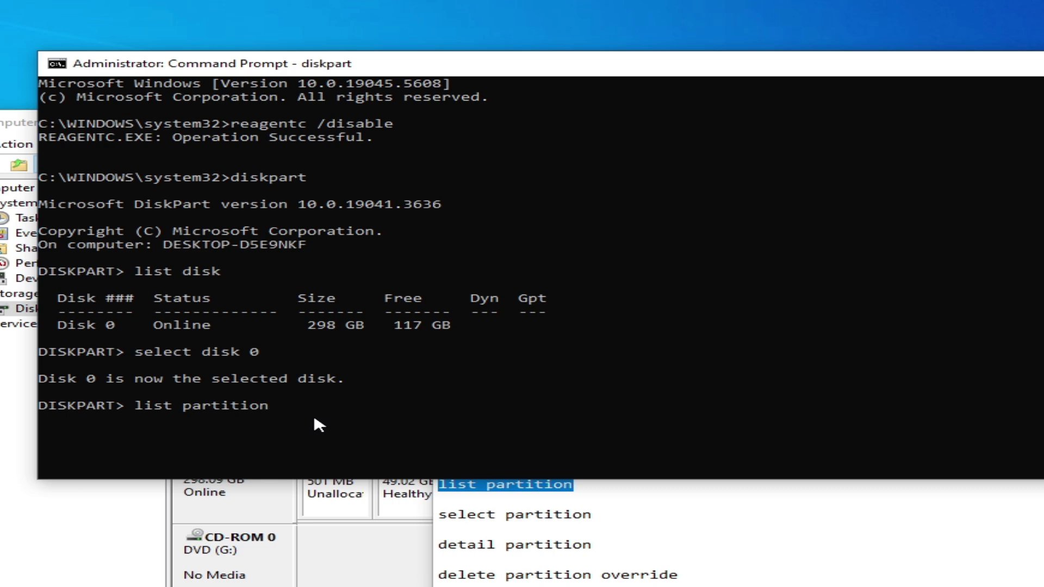
pyautogui.press('Return')
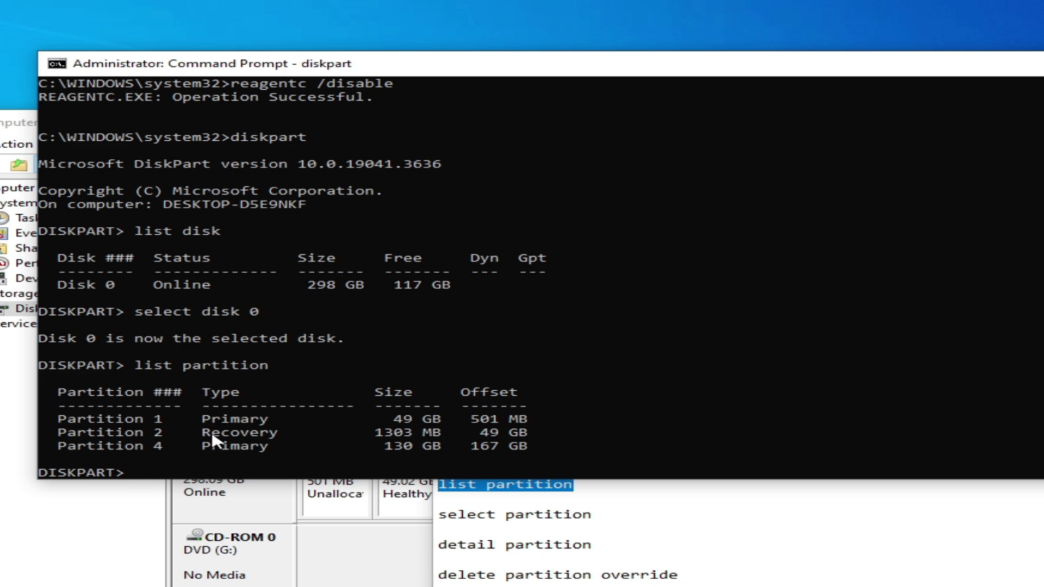
pyautogui.click(245, 437)
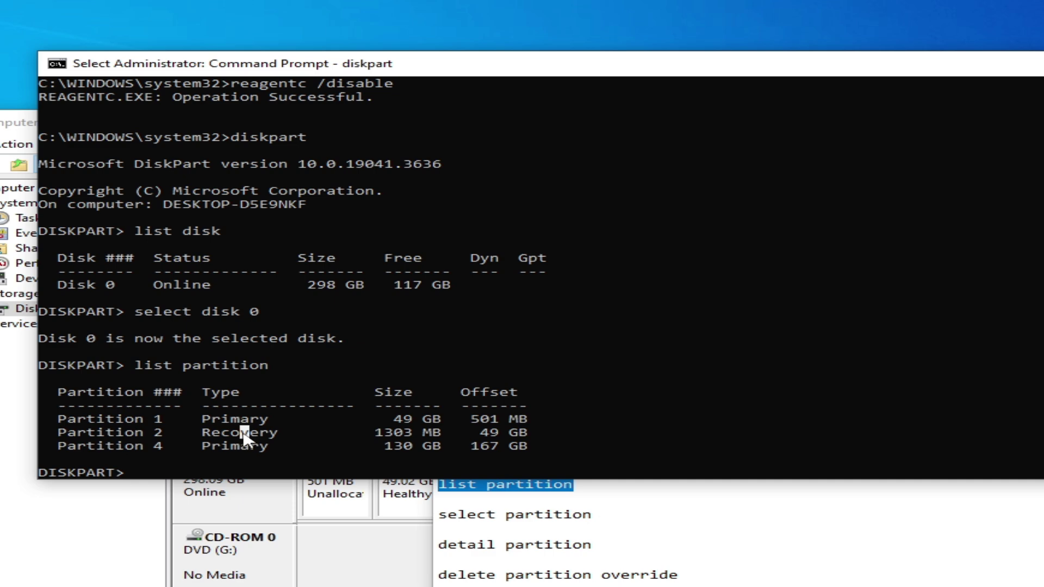
# Step: Run 'select partition 2' to select the Recovery partition, then start typing 'detail partition'
pyautogui.click(271, 435)
pyautogui.scroll(-1, 154, 420)
pyautogui.rightClick(147, 416)
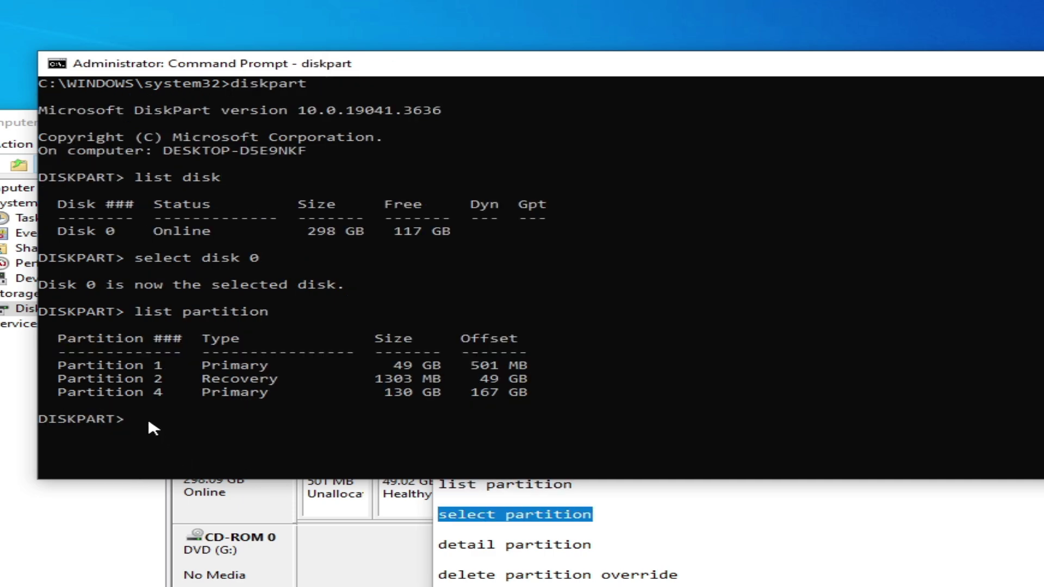
pyautogui.write('select')
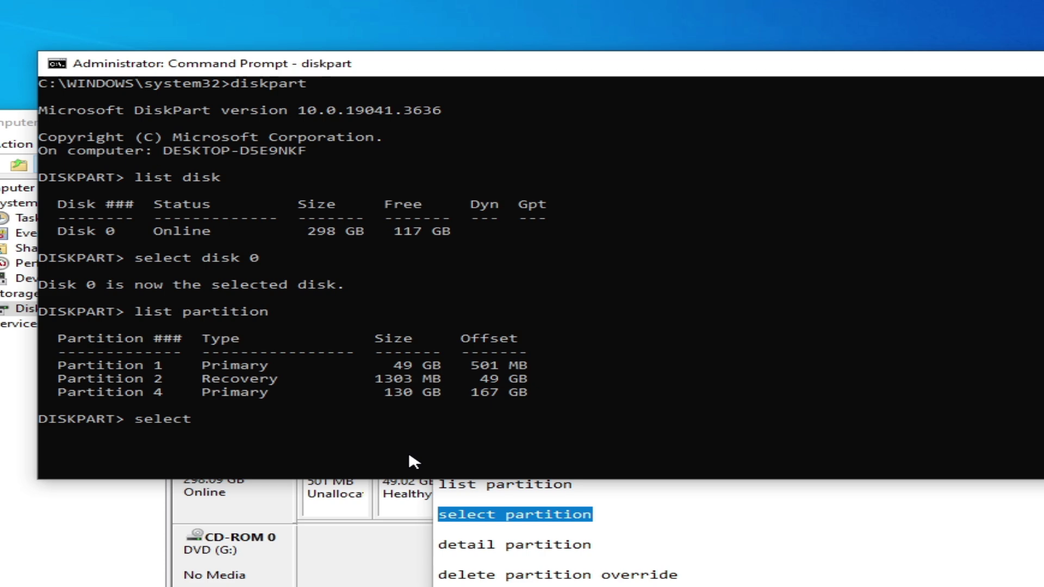
pyautogui.write(' partition 2')
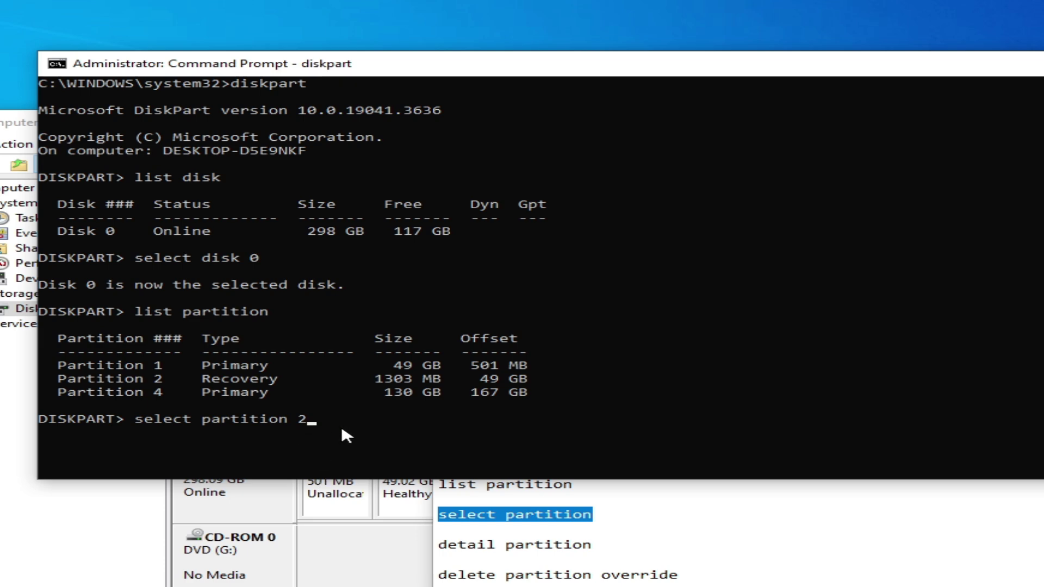
pyautogui.press('Return')
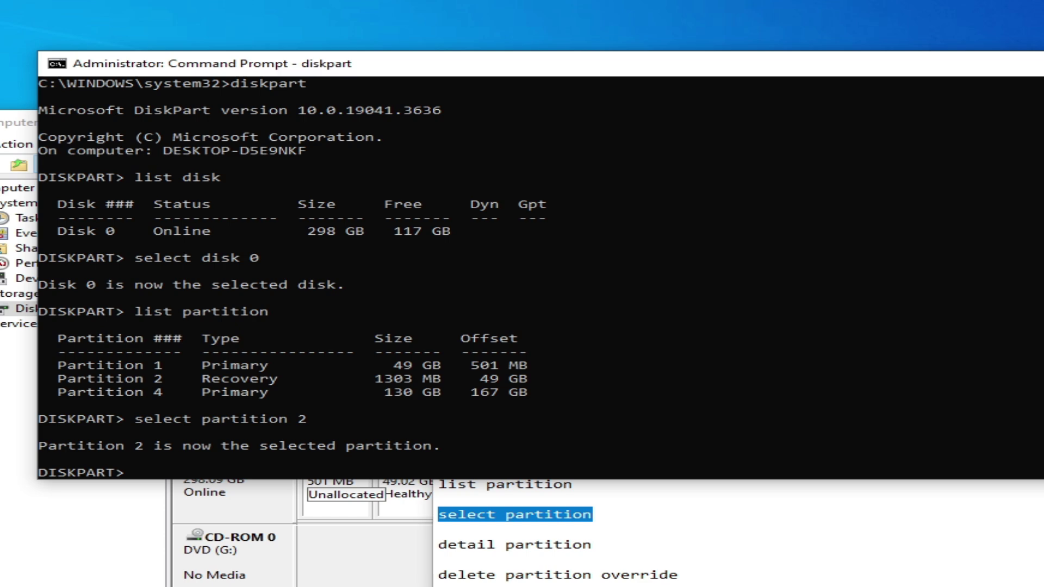
pyautogui.scroll(-1, 652, 435)
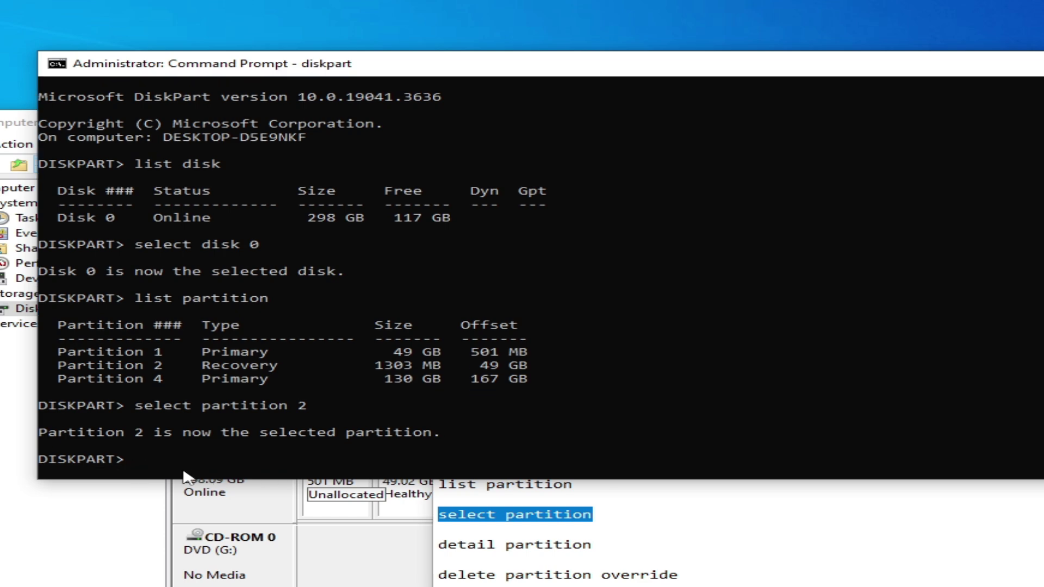
pyautogui.write('detail')
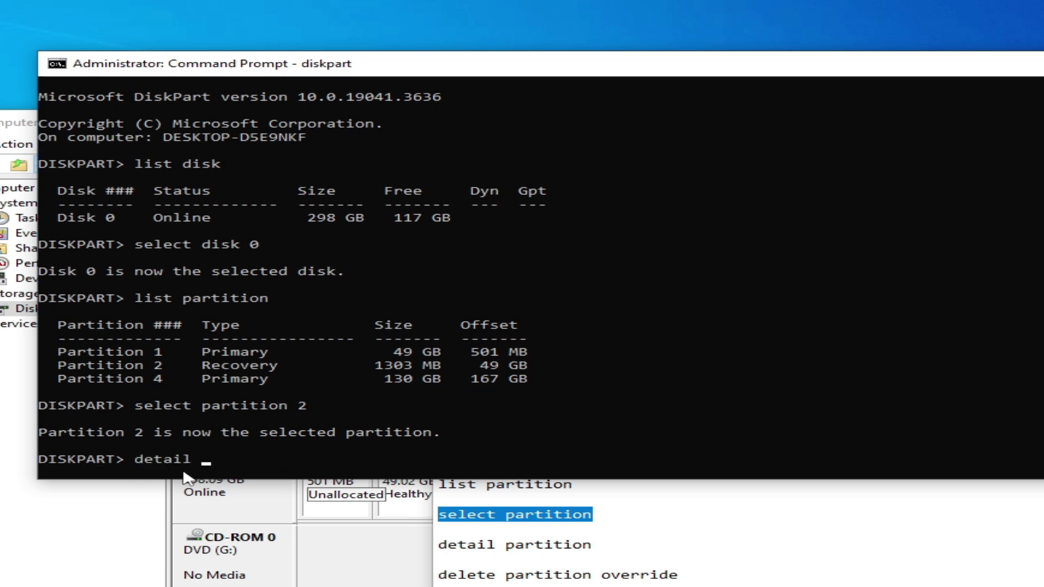